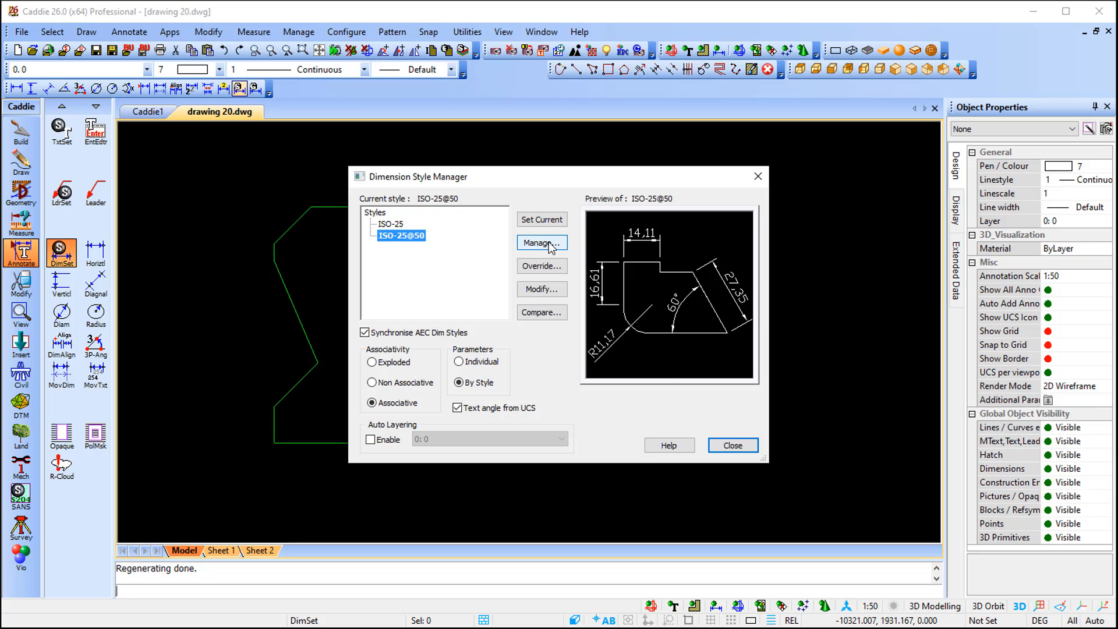
# - Create a new annotative dimension style named CADDIE 26 based on ISO-25@50
pyautogui.click(542, 243)
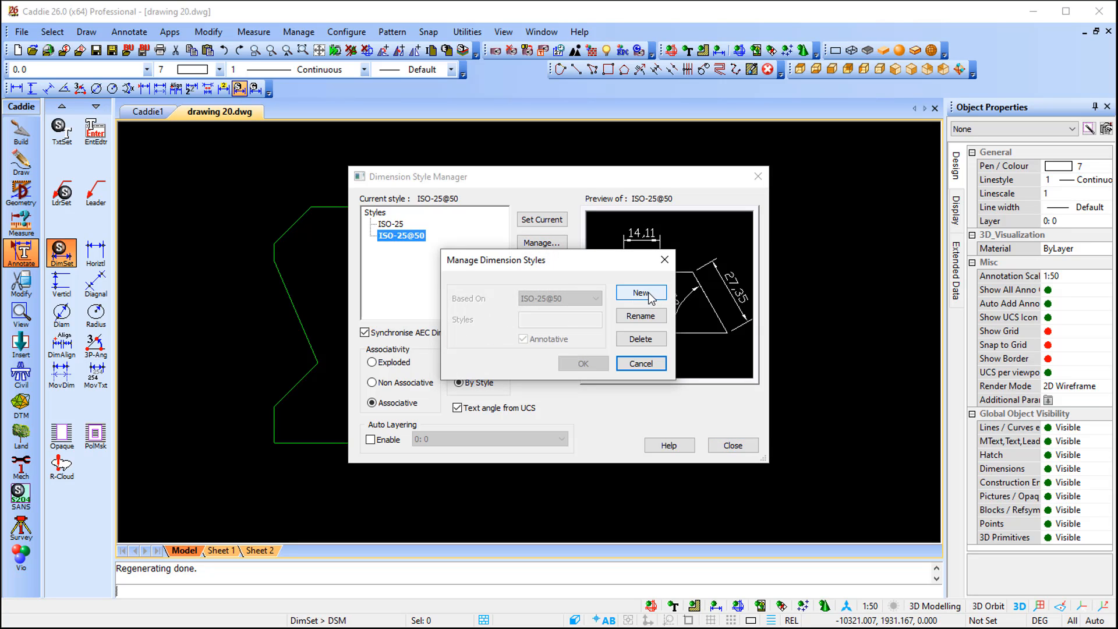
pyautogui.click(650, 297)
pyautogui.write('CADDIE 26')
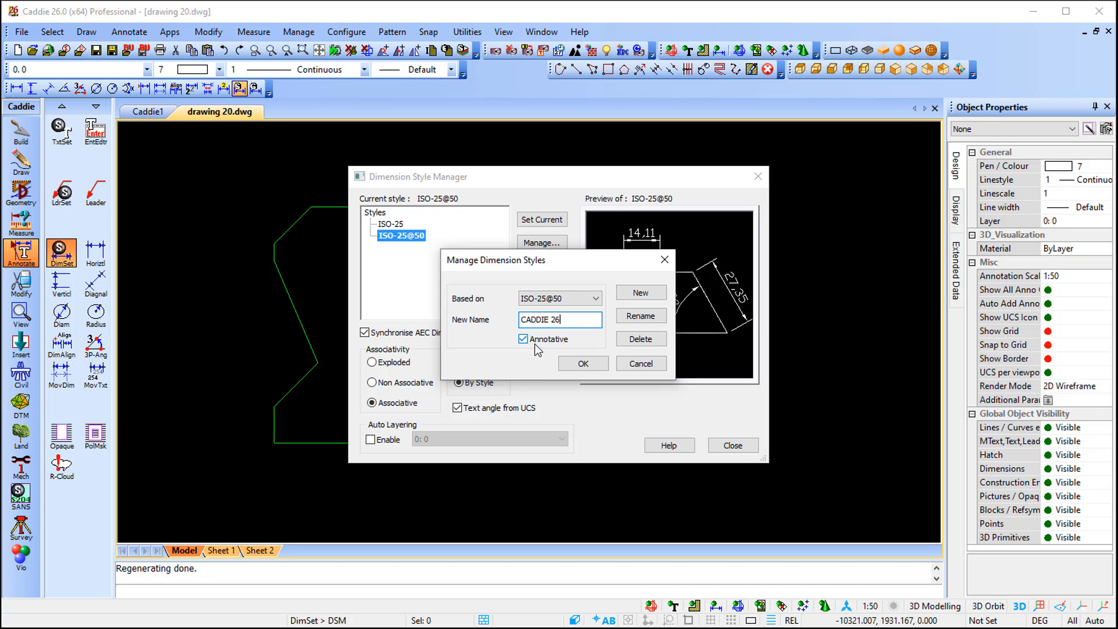
pyautogui.click(583, 363)
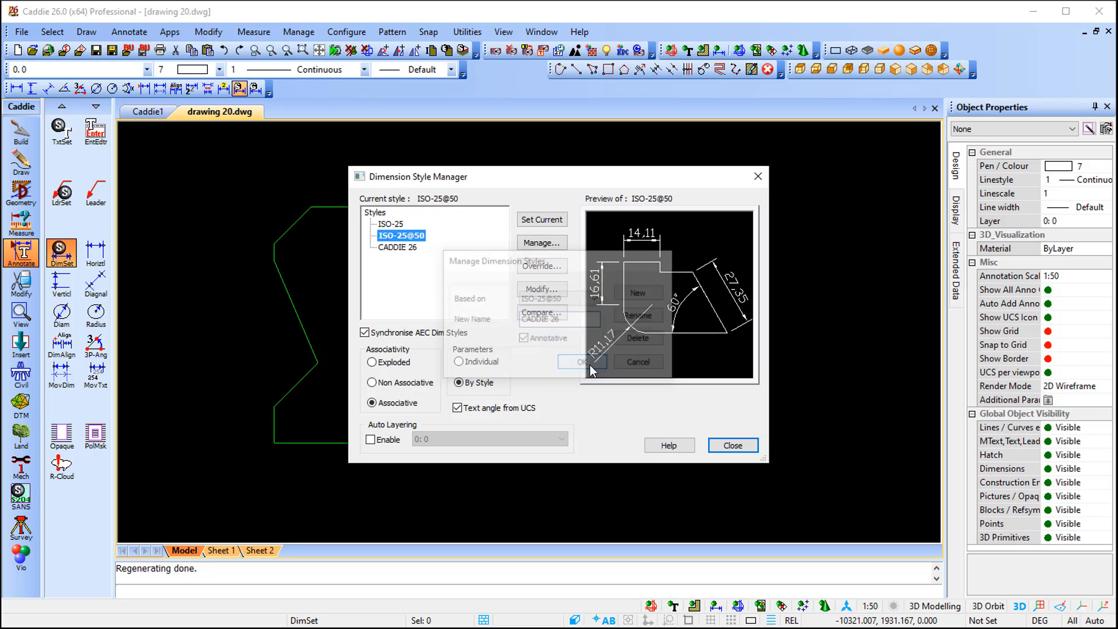
# - Edit the CADDIE 26 style, keeping dimension line colour ByBlock and setting the text font to Arial
pyautogui.click(402, 248)
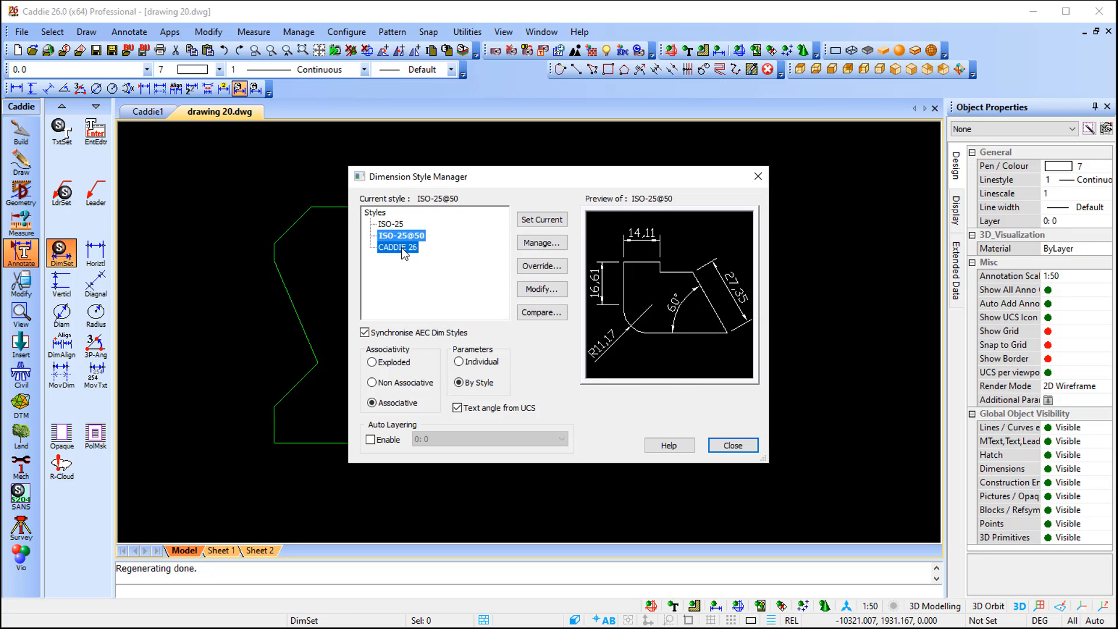
pyautogui.click(551, 290)
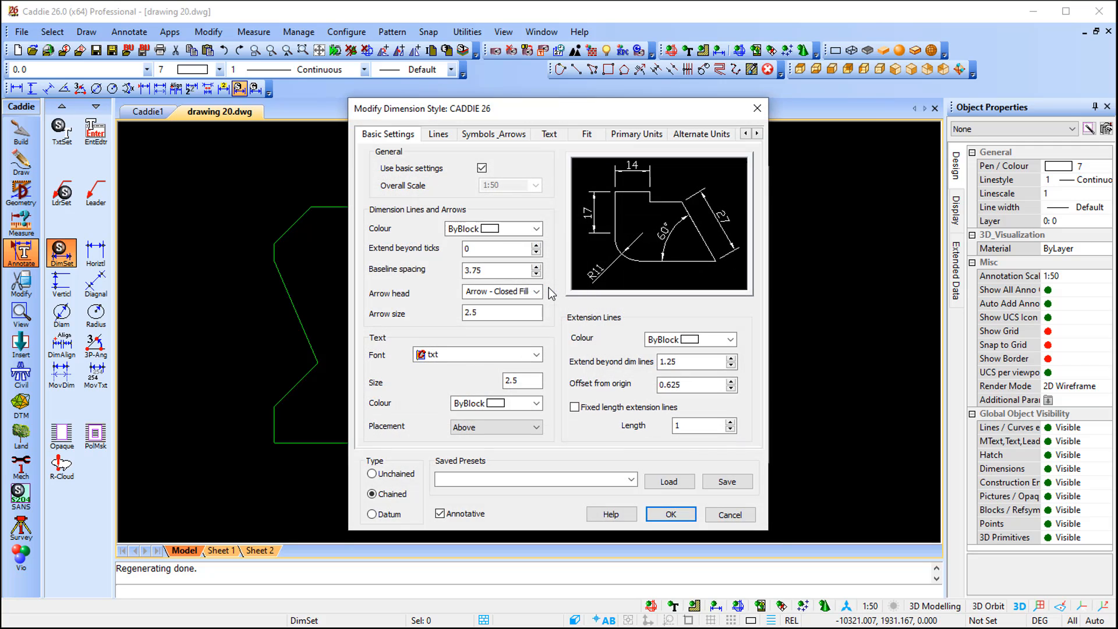
pyautogui.click(520, 230)
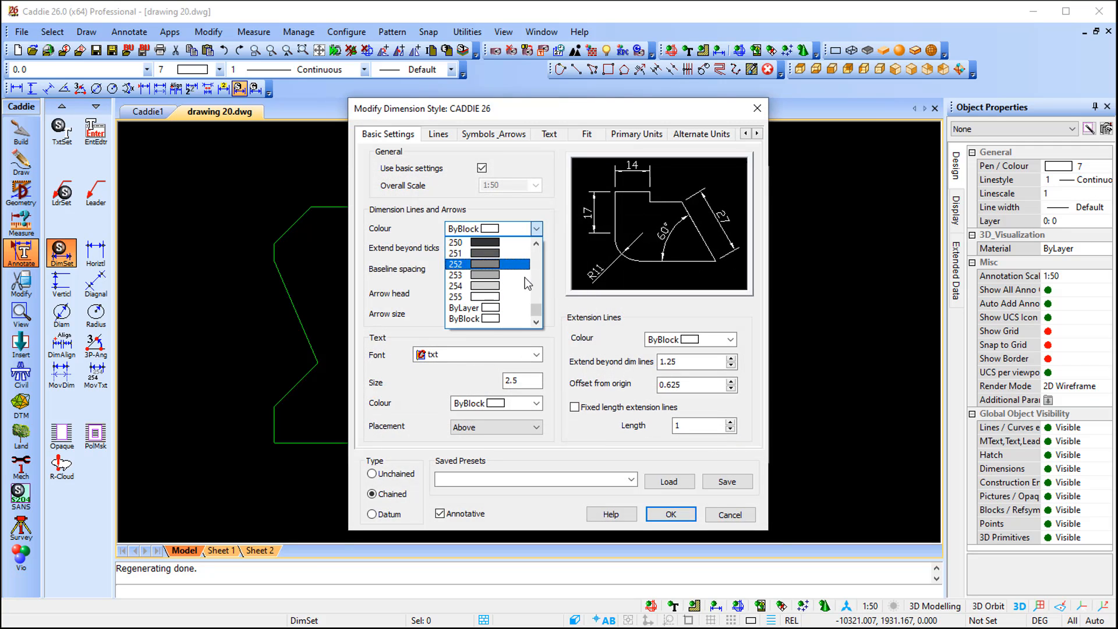
pyautogui.moveTo(537, 312)
pyautogui.mouseDown()
pyautogui.moveTo(543, 239)
pyautogui.moveTo(540, 326)
pyautogui.mouseUp()
pyautogui.click(497, 318)
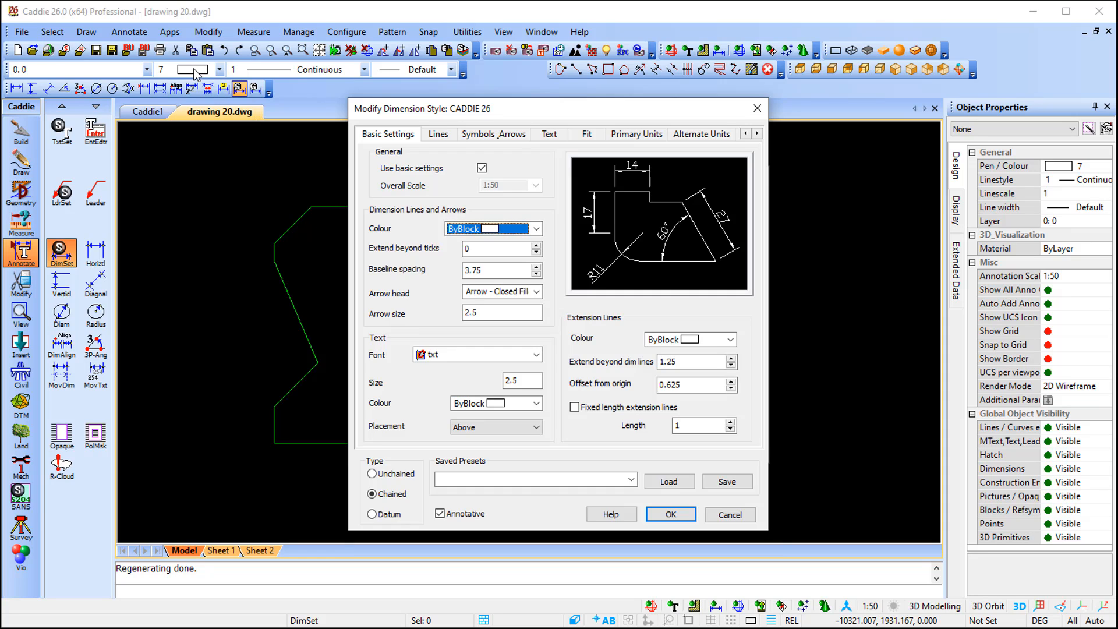
pyautogui.click(463, 355)
pyautogui.scroll(-2, 476, 441)
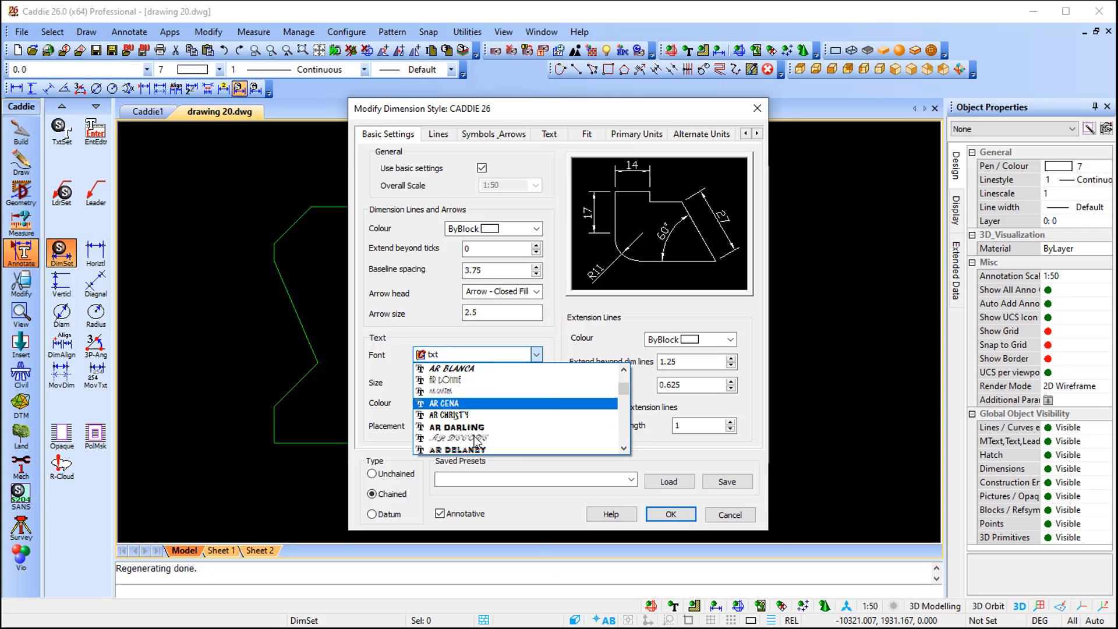
pyautogui.scroll(-2, 481, 441)
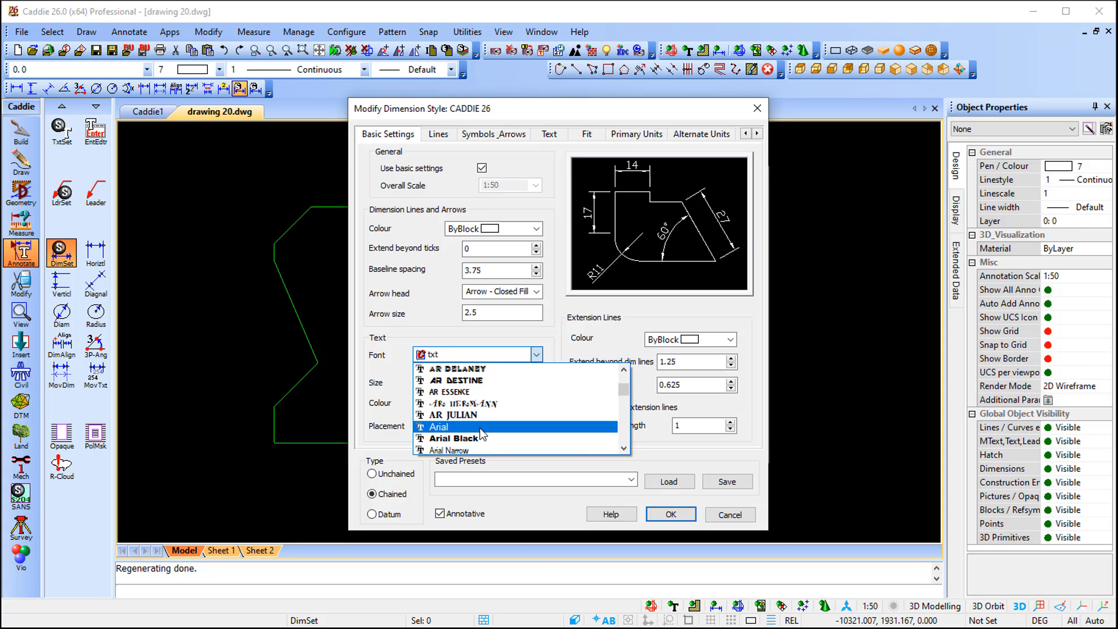
pyautogui.click(481, 429)
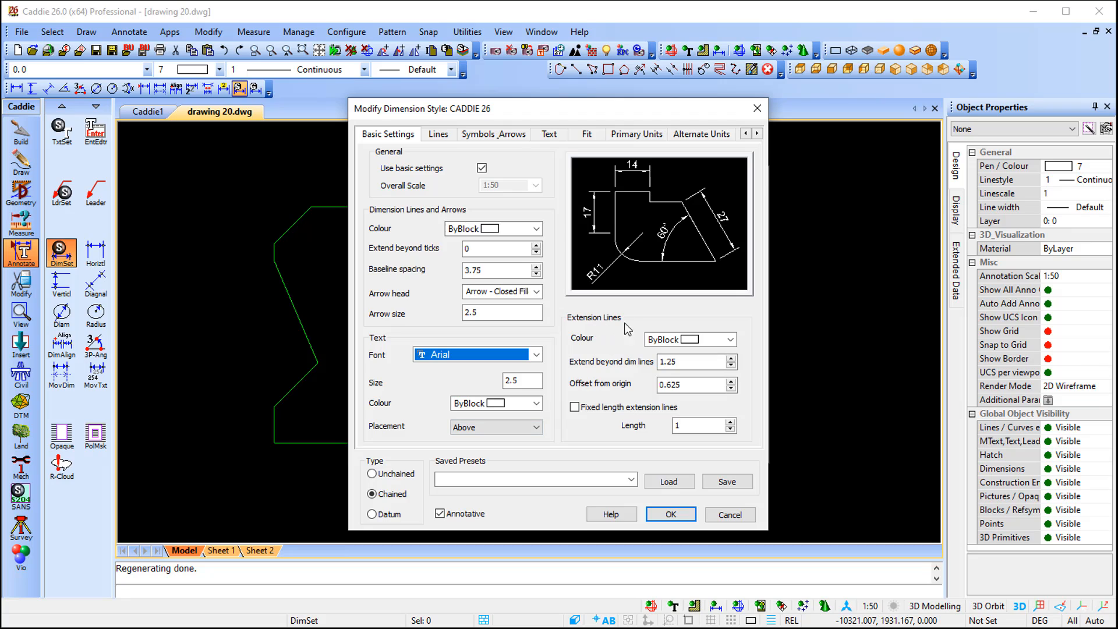
# - Enable fixed-length extension lines with a length of 5 and apply the style changes
pyautogui.doubleClick(692, 423)
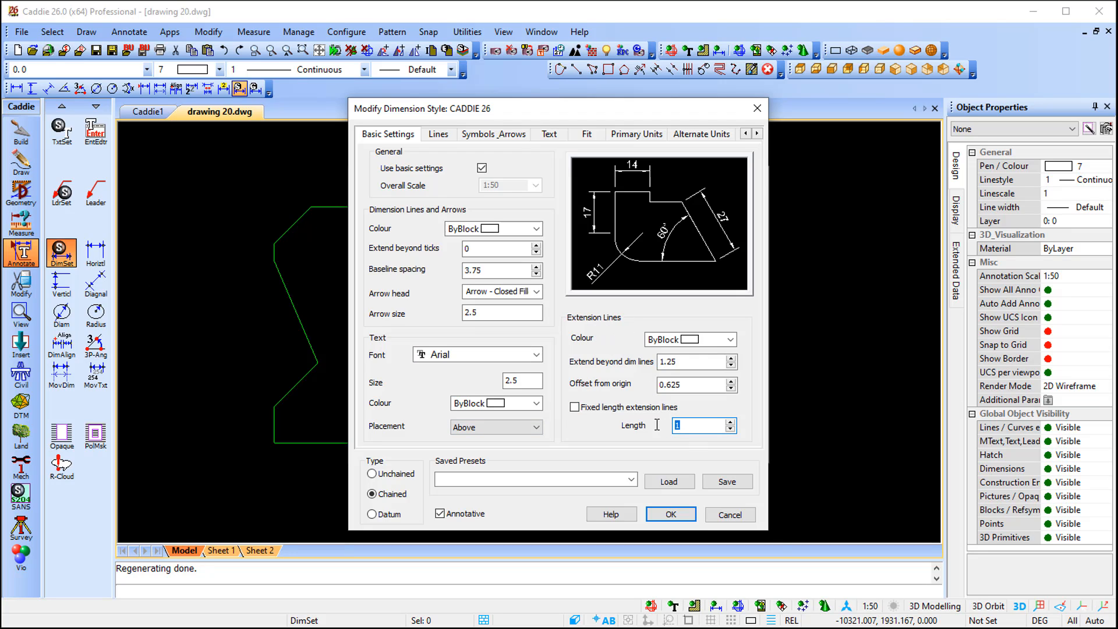
pyautogui.click(623, 407)
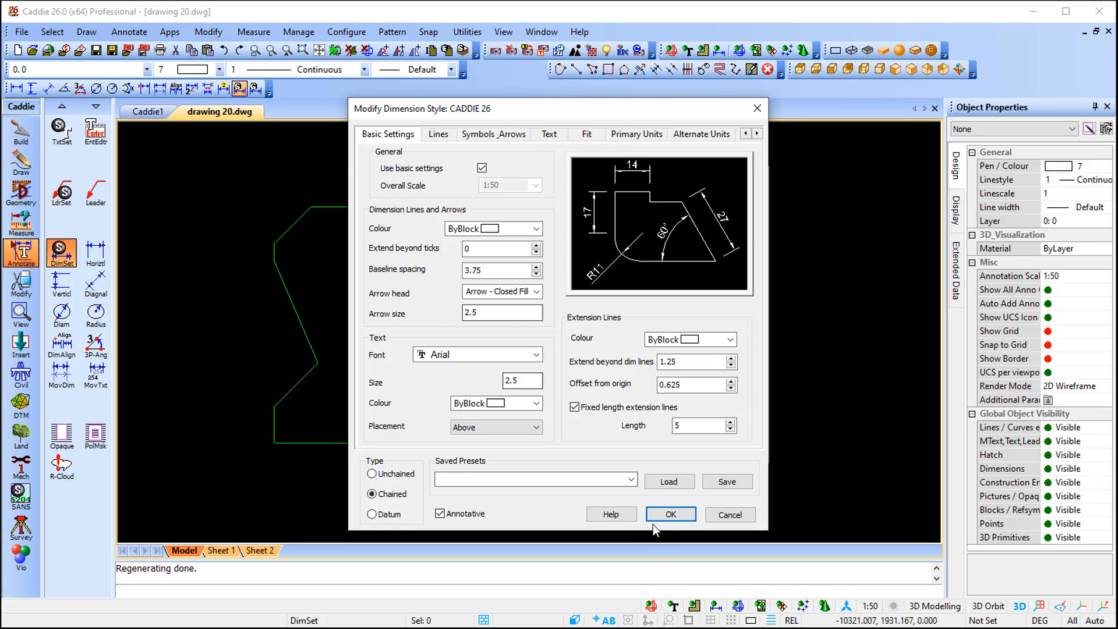
pyautogui.click(670, 515)
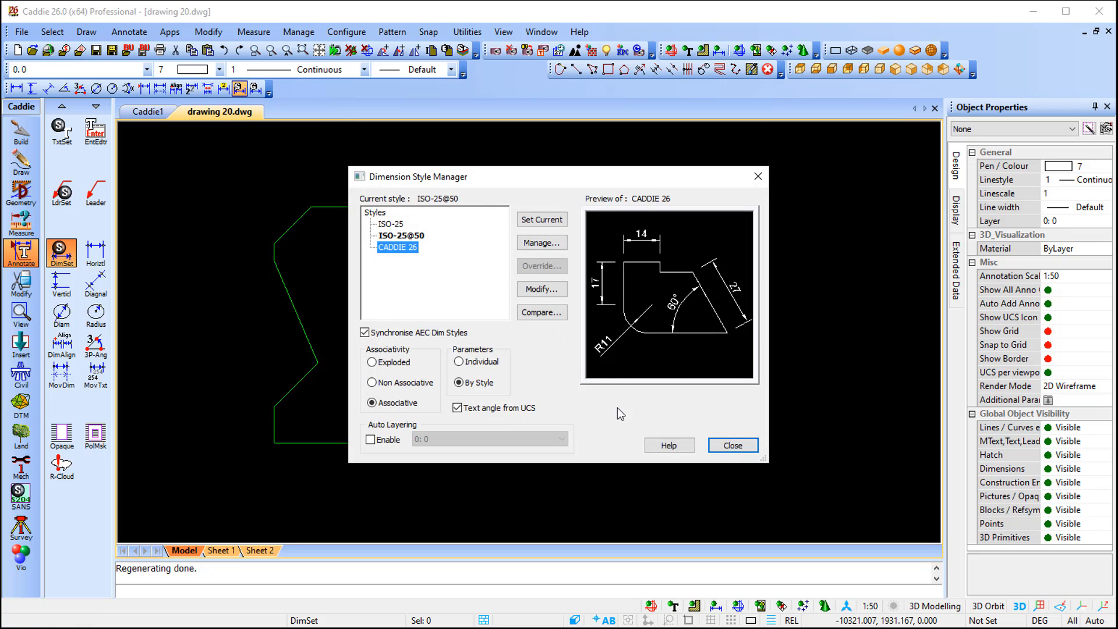
# - Make CADDIE 26 the current dimension style and close the style manager
pyautogui.click(536, 221)
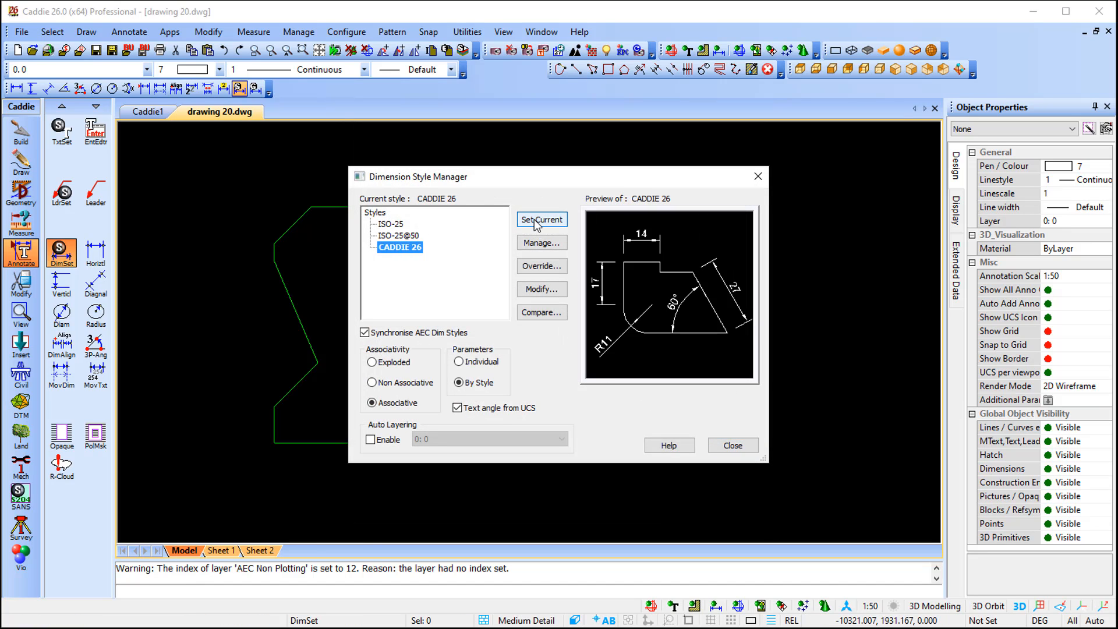
pyautogui.click(737, 446)
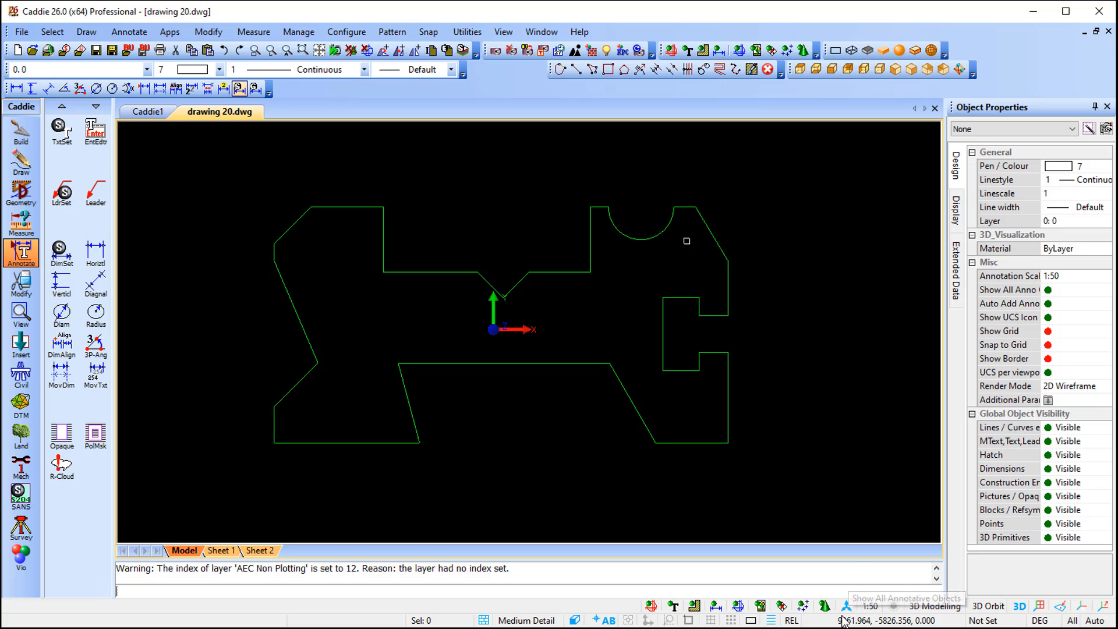
# - Switch the annotation scale to 1:100, then back to 1:50
pyautogui.click(871, 607)
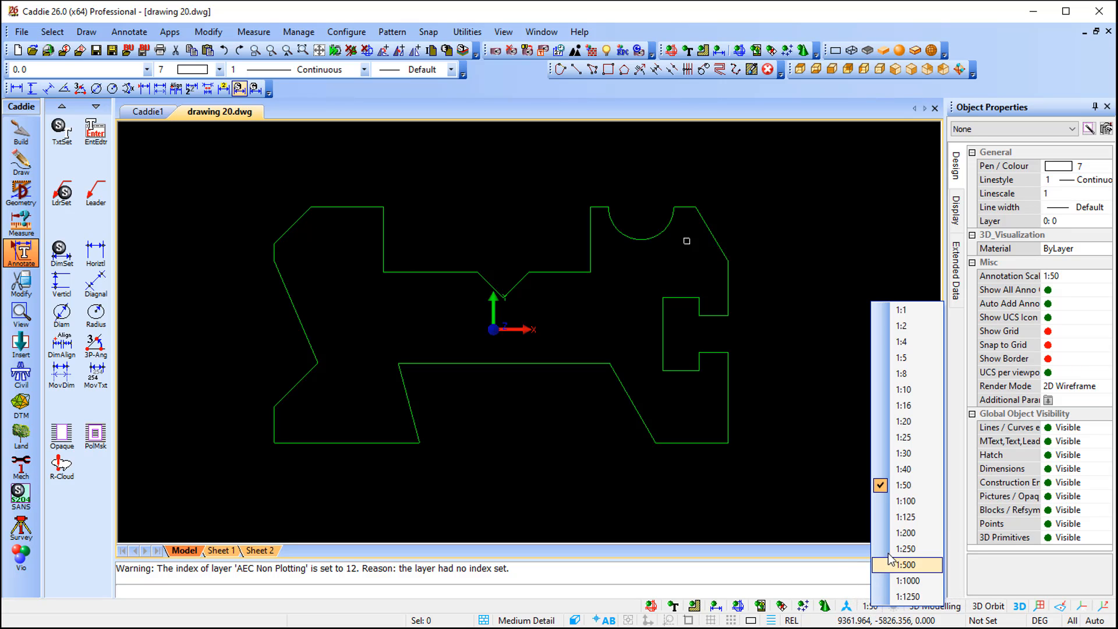
pyautogui.click(902, 502)
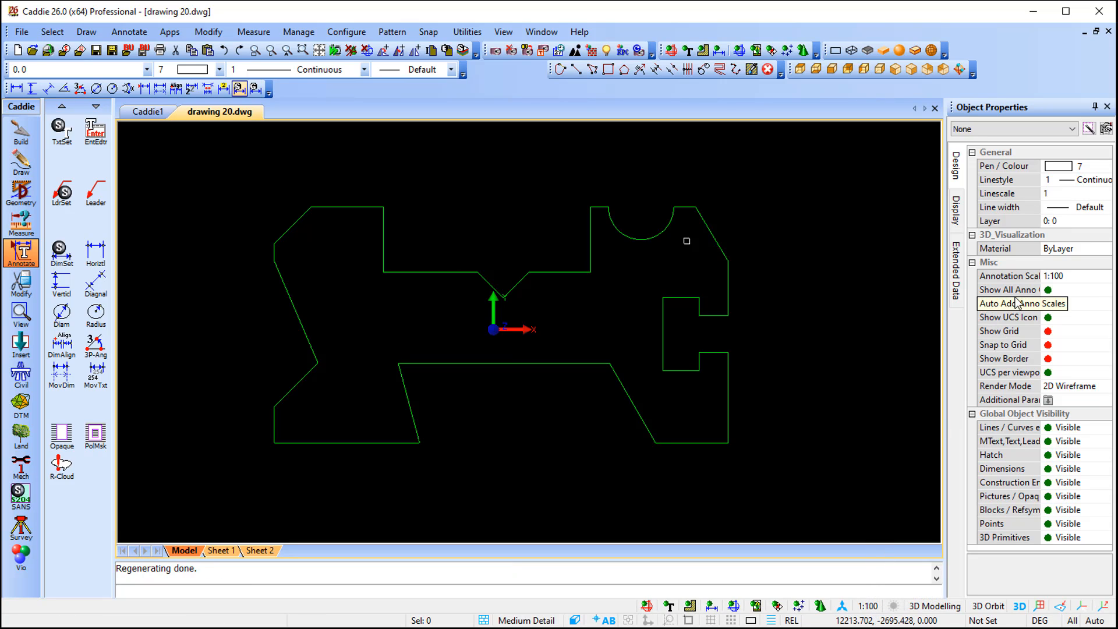
pyautogui.click(868, 606)
pyautogui.click(888, 498)
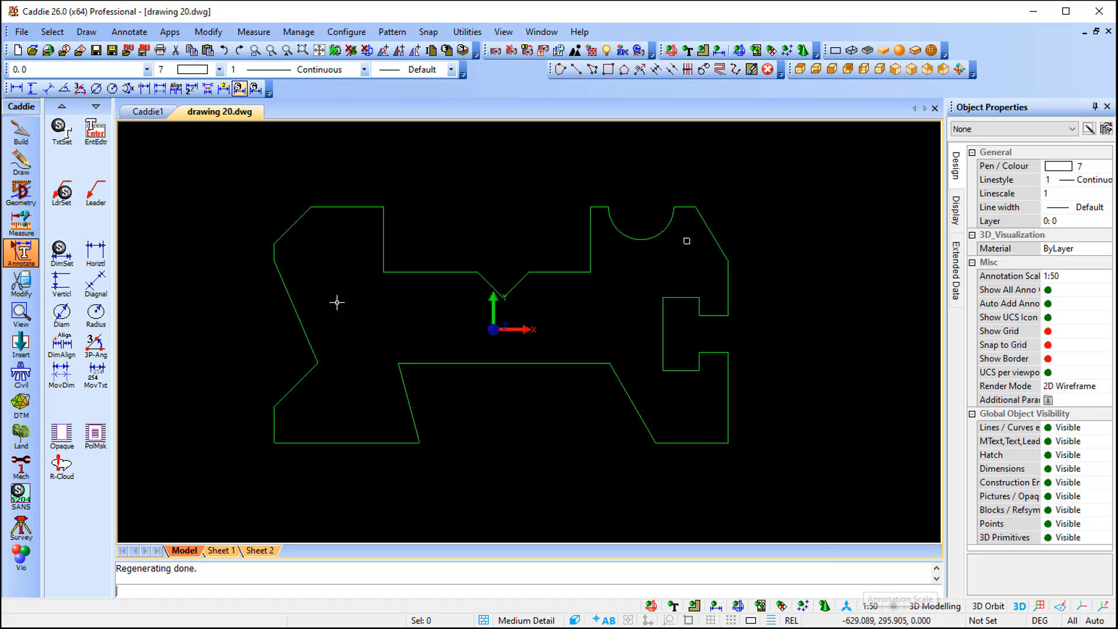
# - Add a horizontal dimension across the top edge around the semicircular cutout, placed above the shape
pyautogui.click(95, 250)
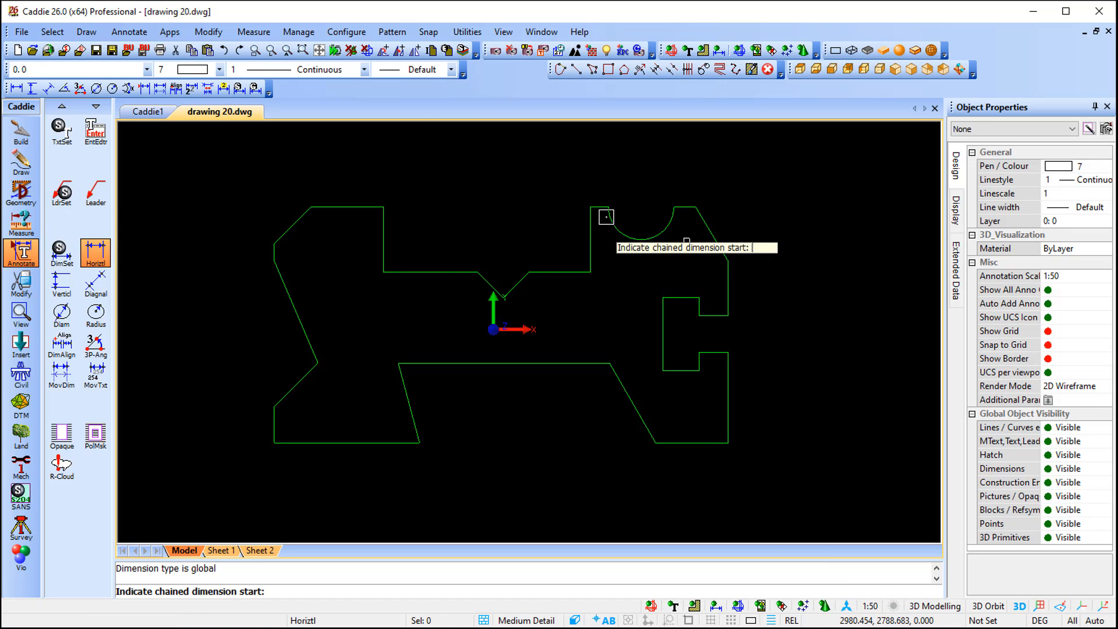
pyautogui.scroll(2, 647, 207)
pyautogui.click(535, 202)
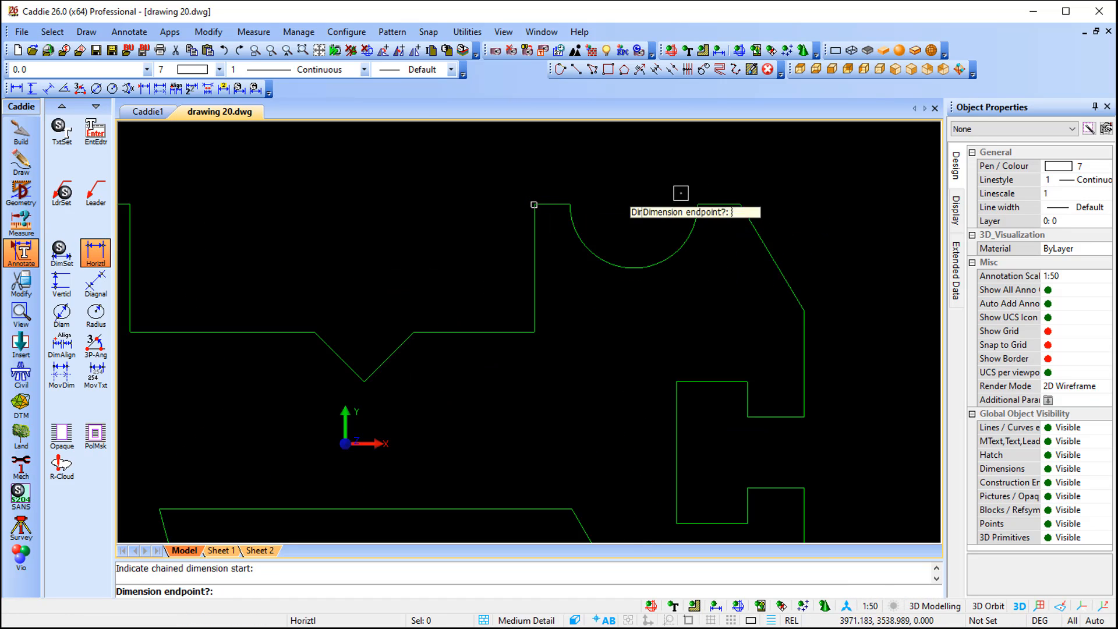
pyautogui.click(741, 204)
pyautogui.click(676, 166)
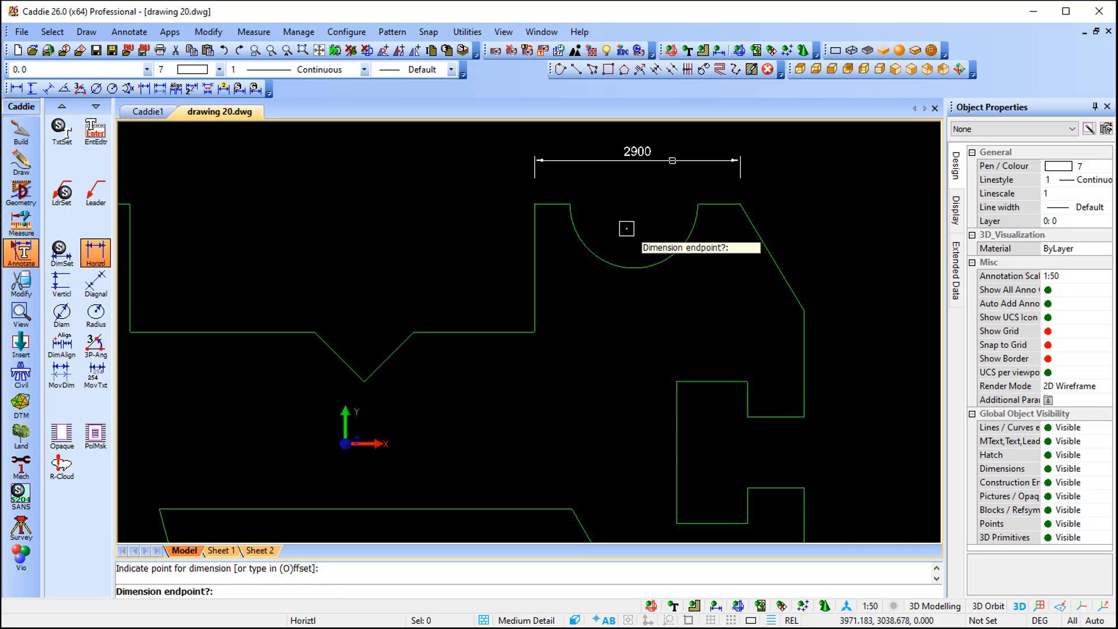
pyautogui.moveTo(623, 242); pyautogui.dragTo(557, 279, button='middle')
pyautogui.press('Escape')
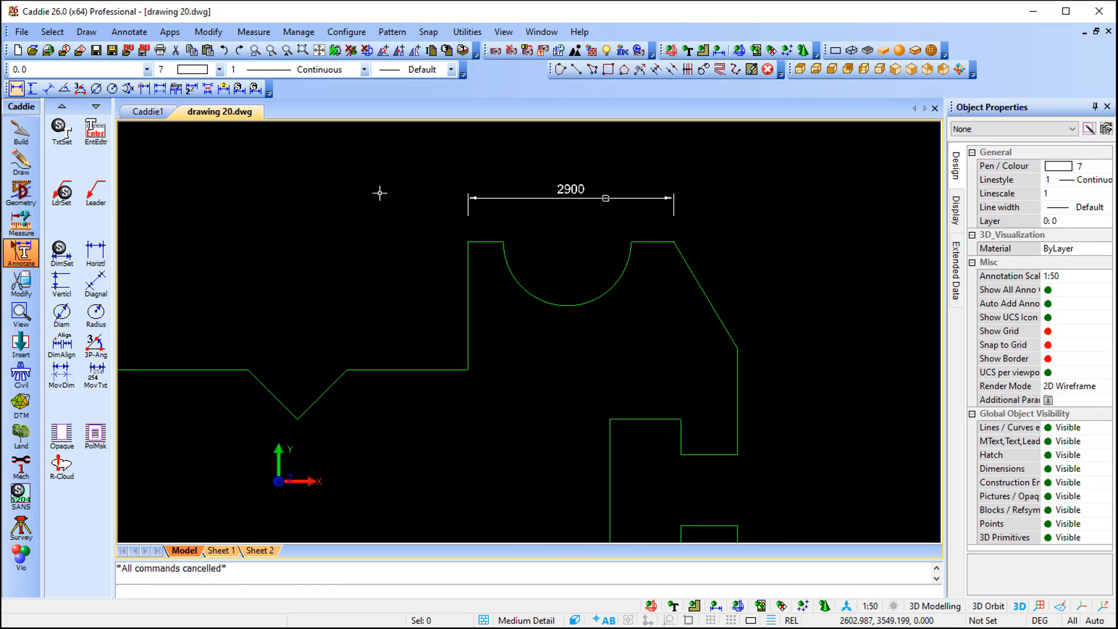
# - Dimension the radius of the semicircular cutout
pyautogui.click(113, 88)
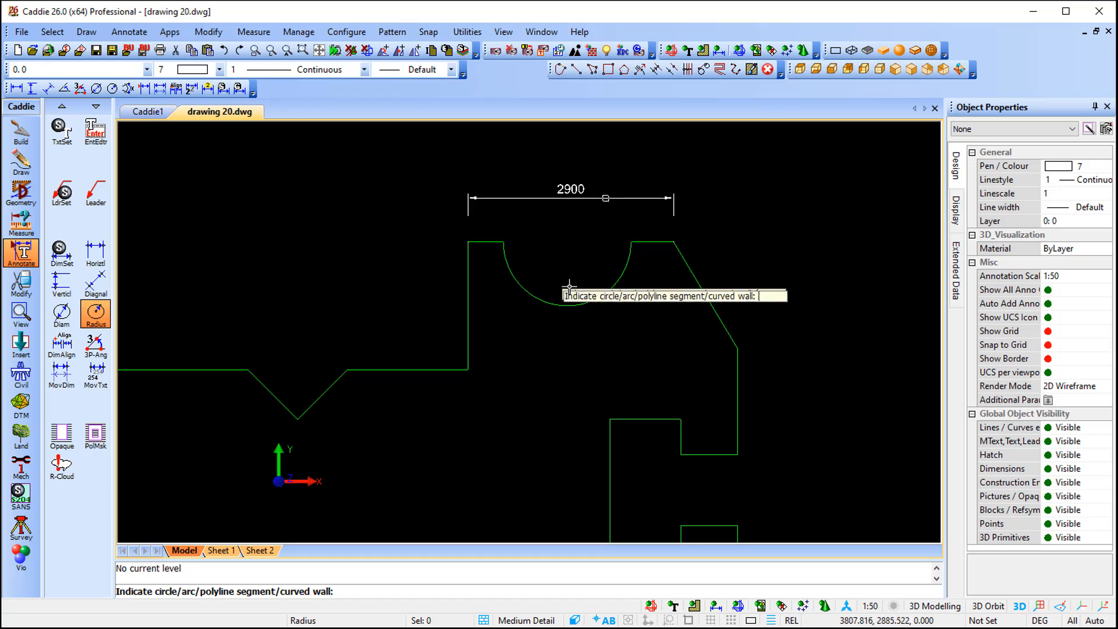
pyautogui.click(608, 291)
pyautogui.click(647, 321)
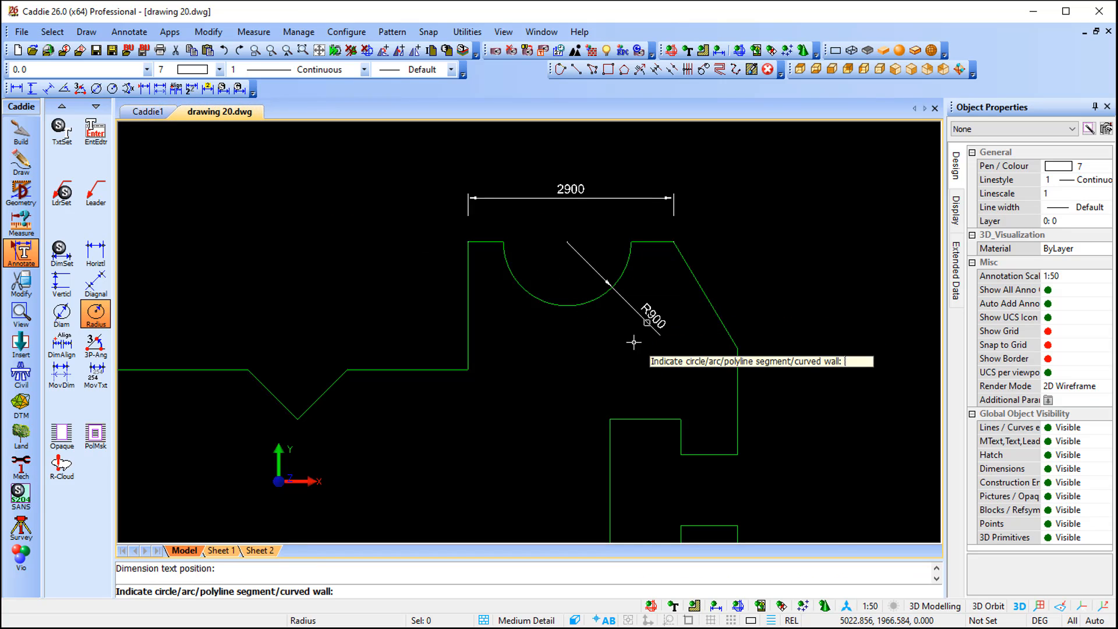
# - Add two chained vertical dimensions down the right side, starting from the top-right corner
pyautogui.click(32, 88)
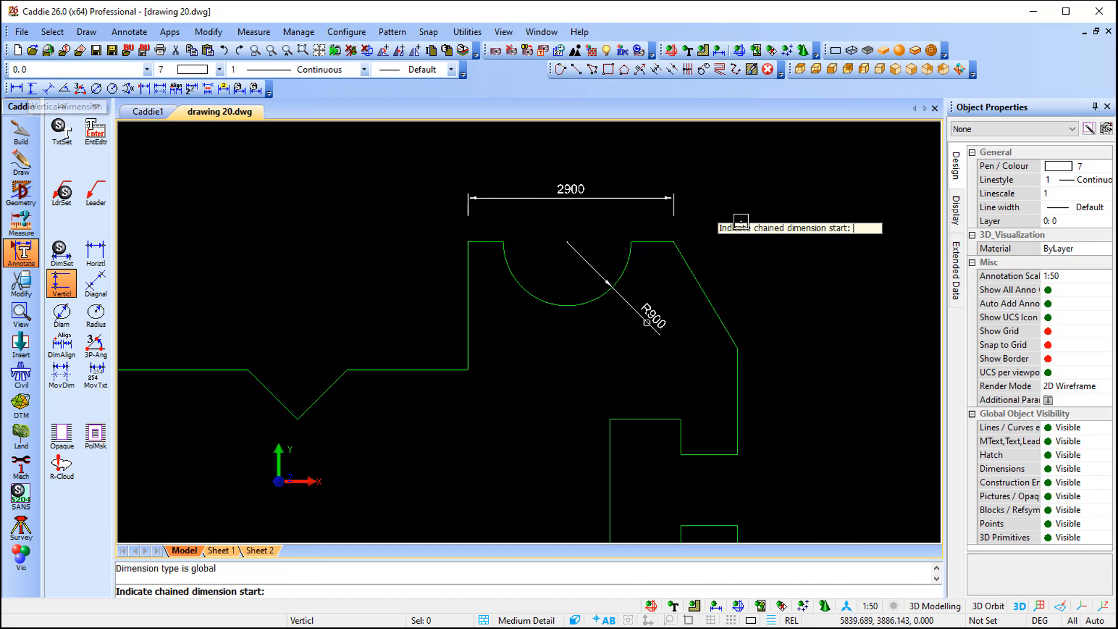
pyautogui.click(673, 242)
pyautogui.click(737, 348)
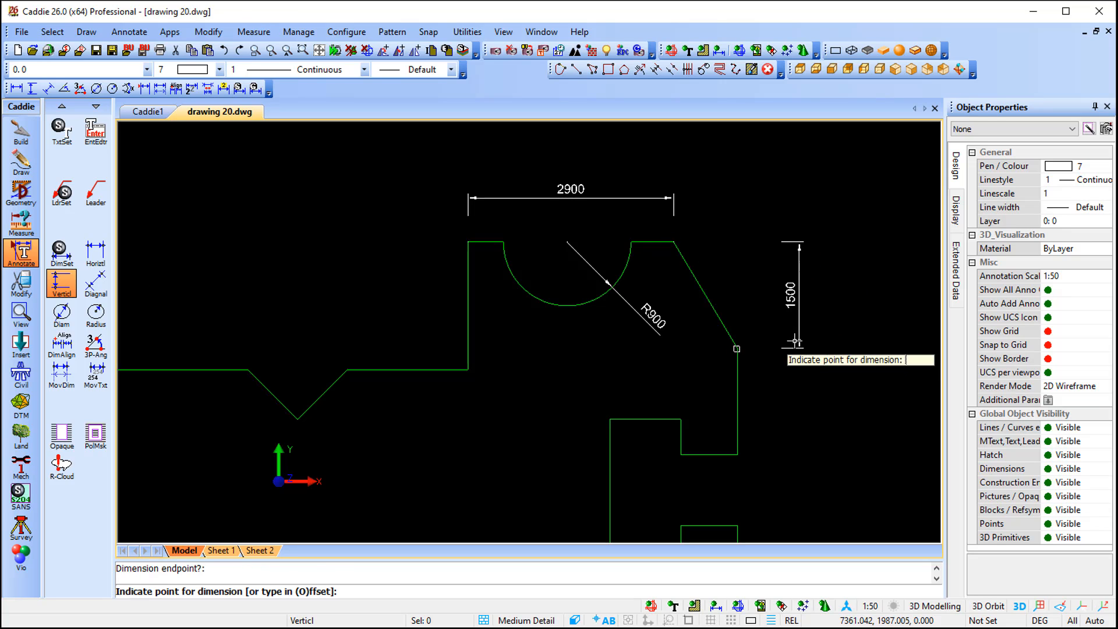
pyautogui.click(787, 344)
pyautogui.click(742, 452)
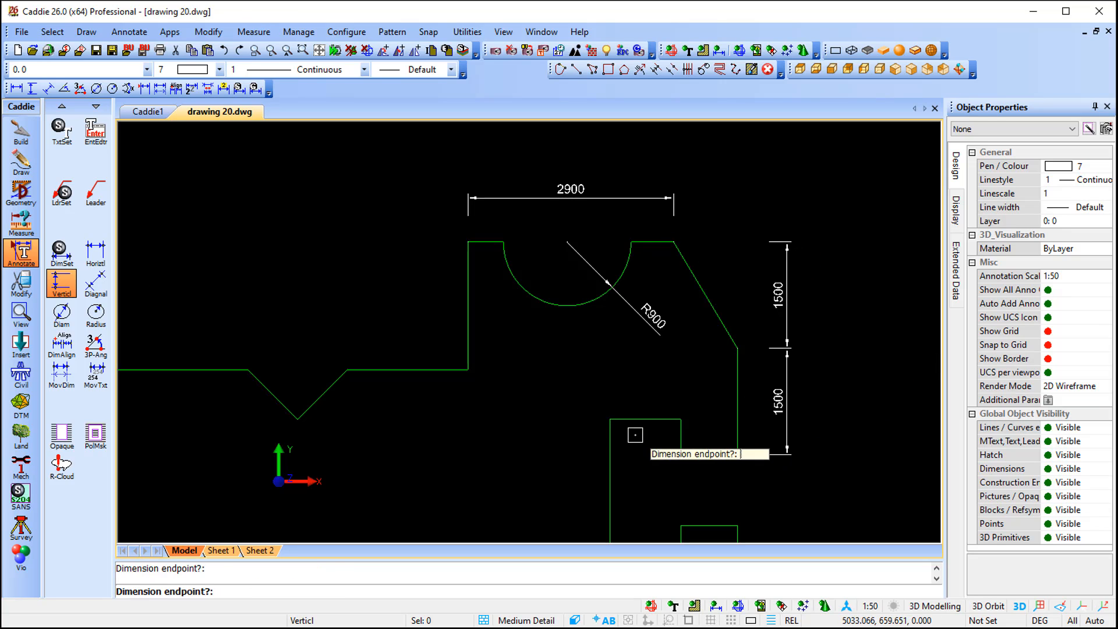
pyautogui.press('Escape')
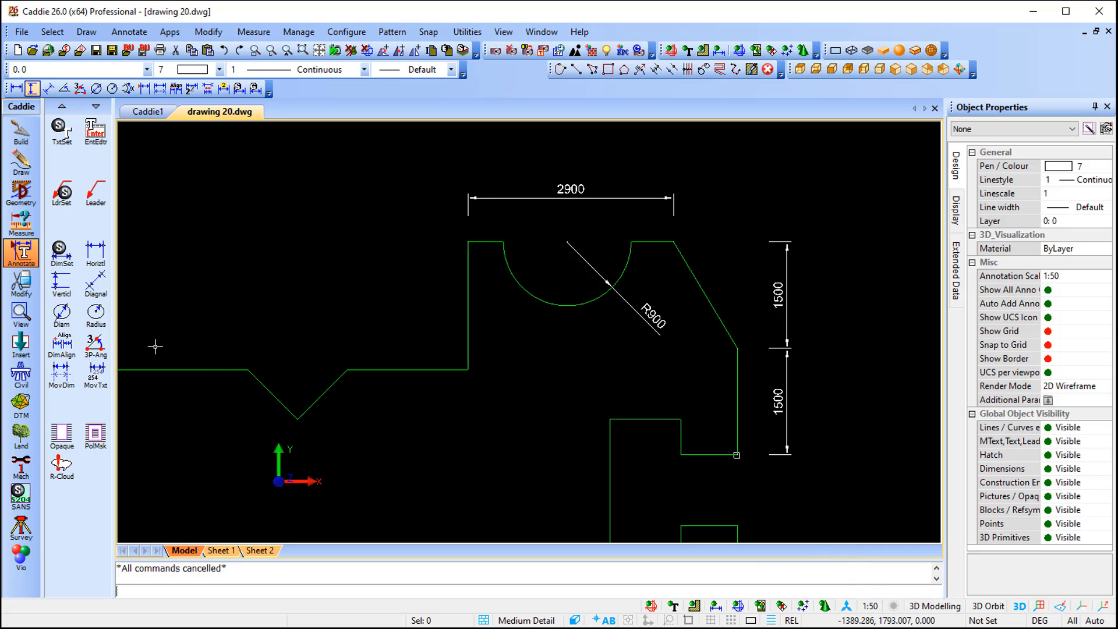
# - Draw a rectangular viewport region around the dimensioned area and send it to Sheet 1
pyautogui.click(18, 312)
pyautogui.click(58, 375)
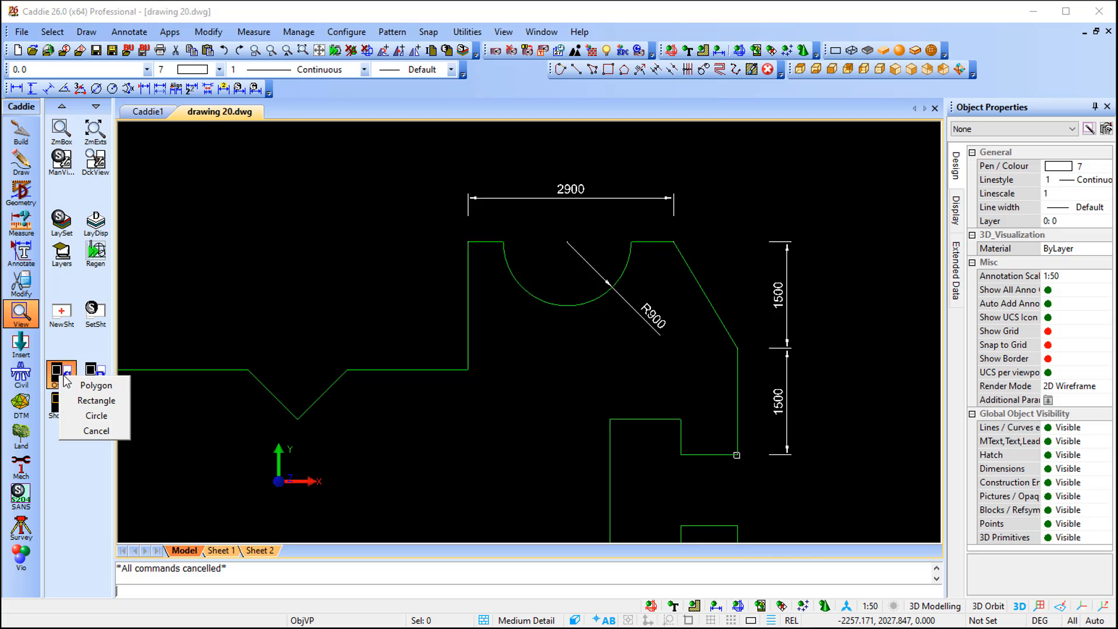
pyautogui.click(106, 402)
pyautogui.click(431, 162)
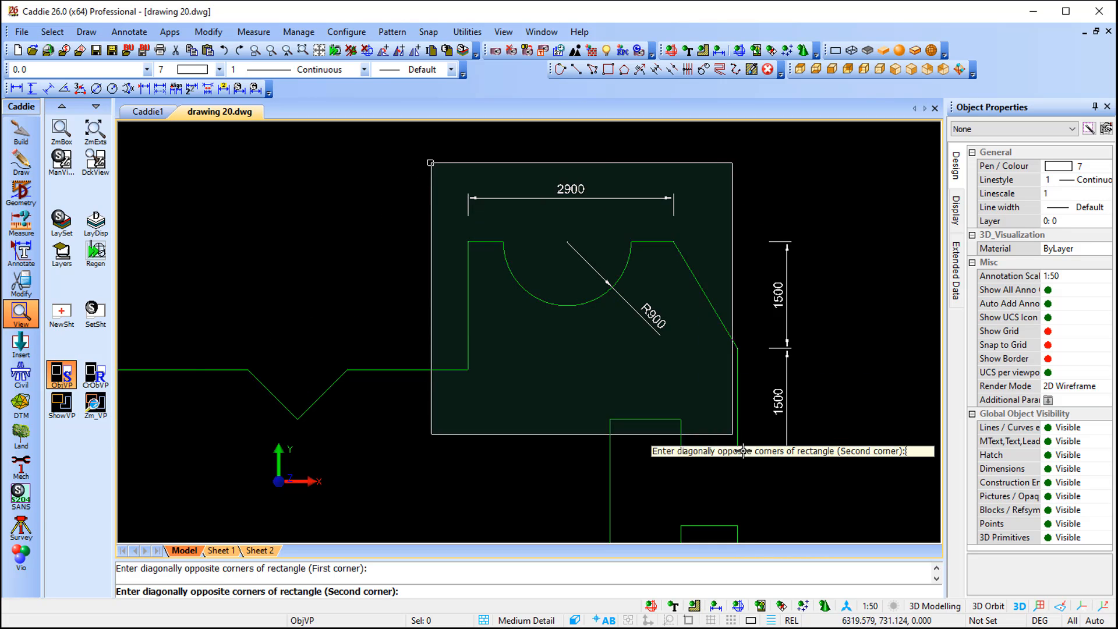
pyautogui.click(832, 501)
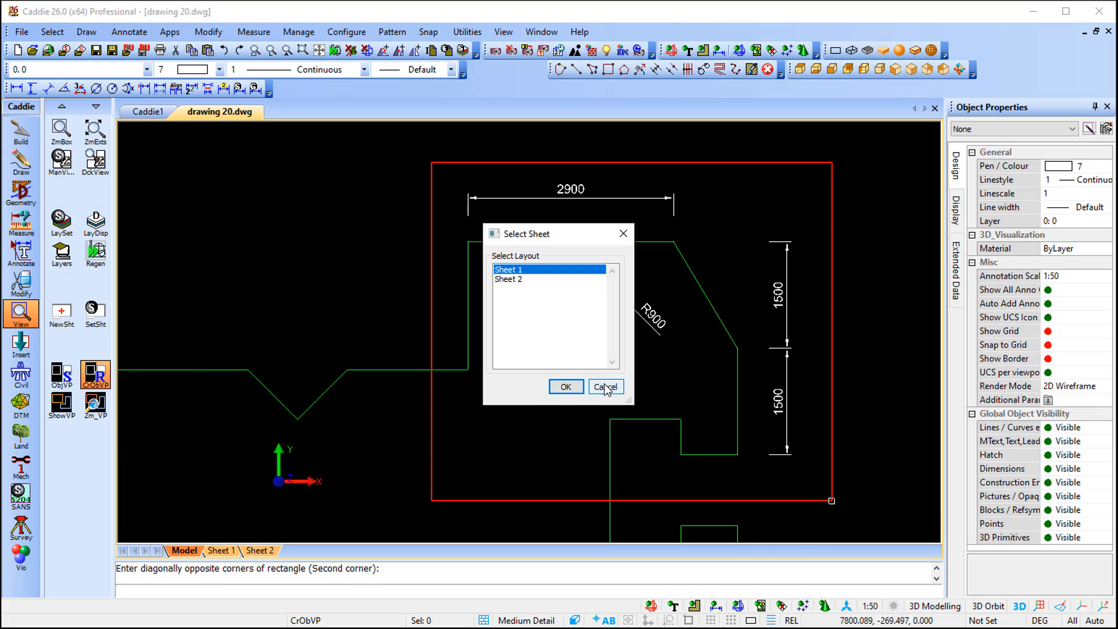
pyautogui.click(564, 386)
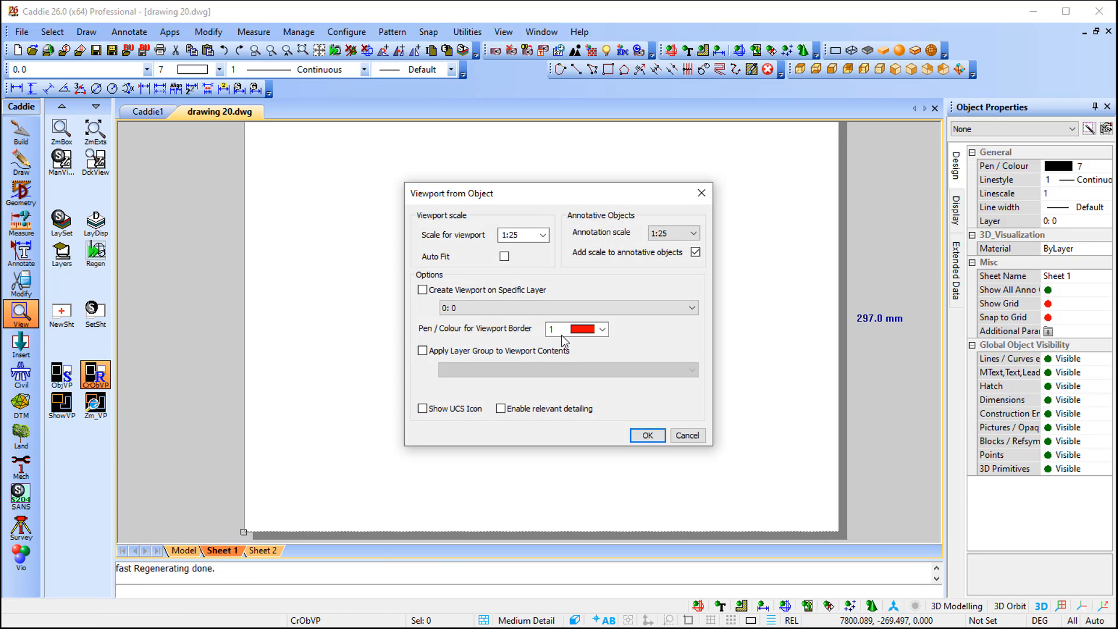
# - Set the viewport scale to 1:50 and place the viewport's centre on Sheet 1
pyautogui.click(544, 235)
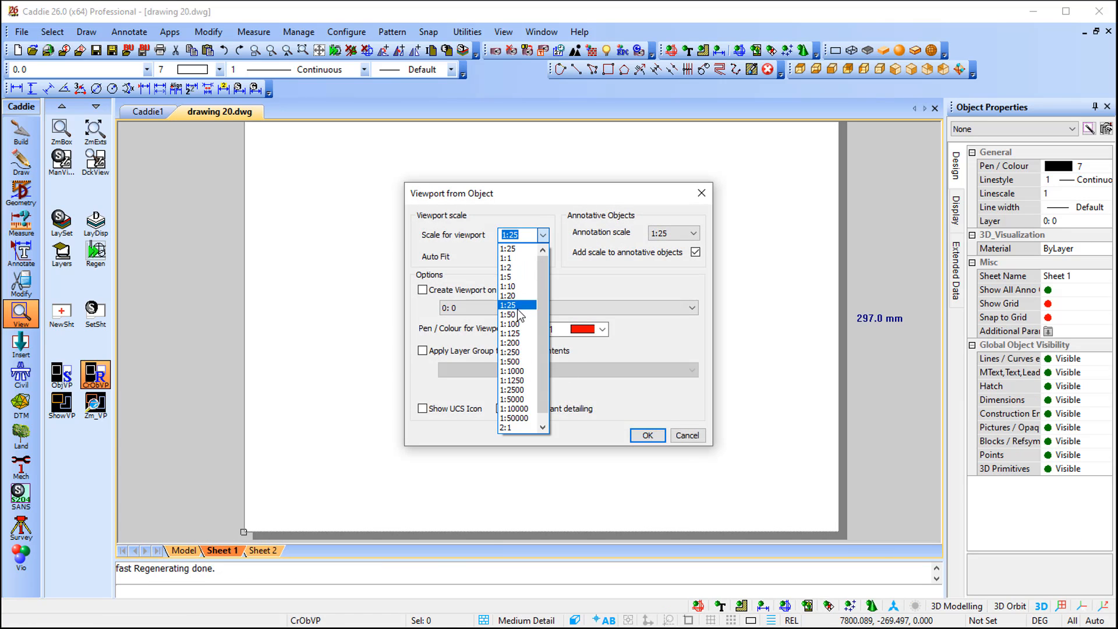
pyautogui.click(516, 315)
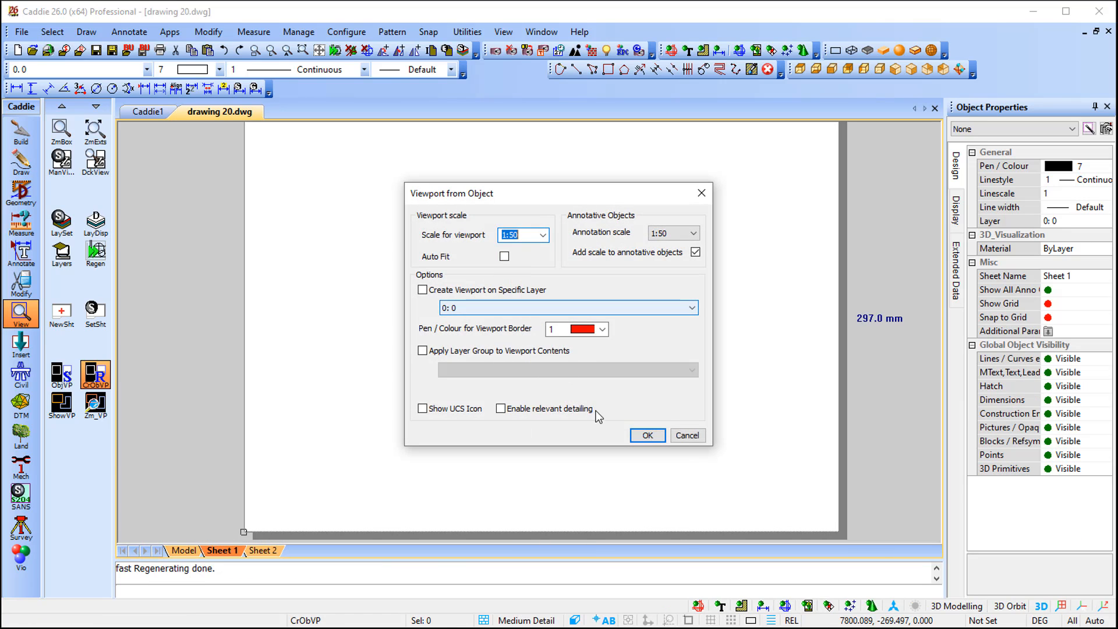
pyautogui.click(647, 435)
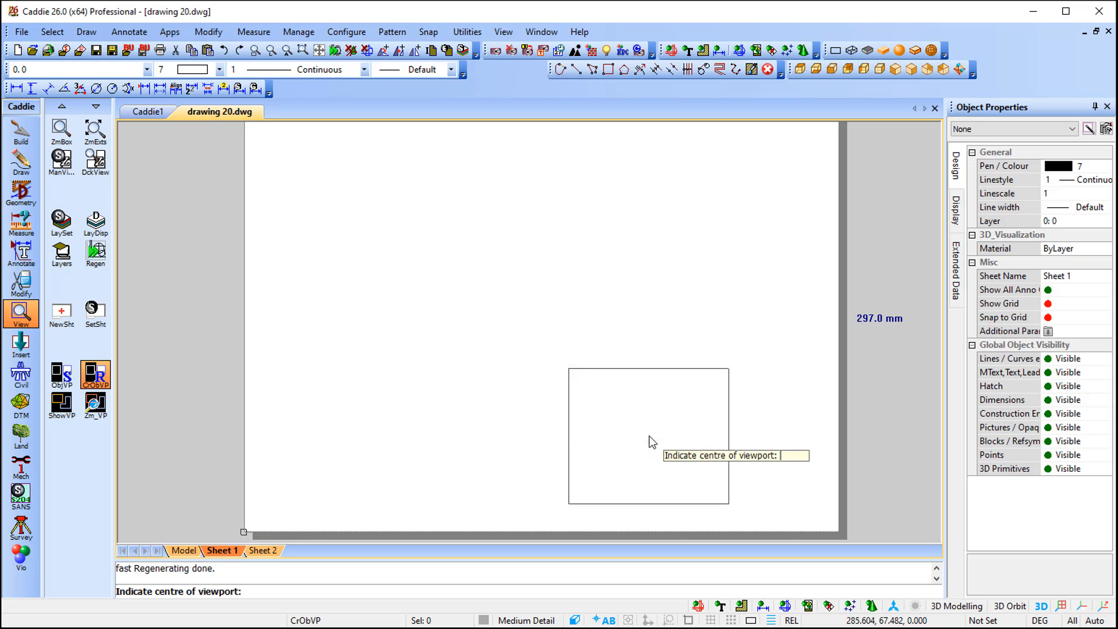
pyautogui.click(396, 240)
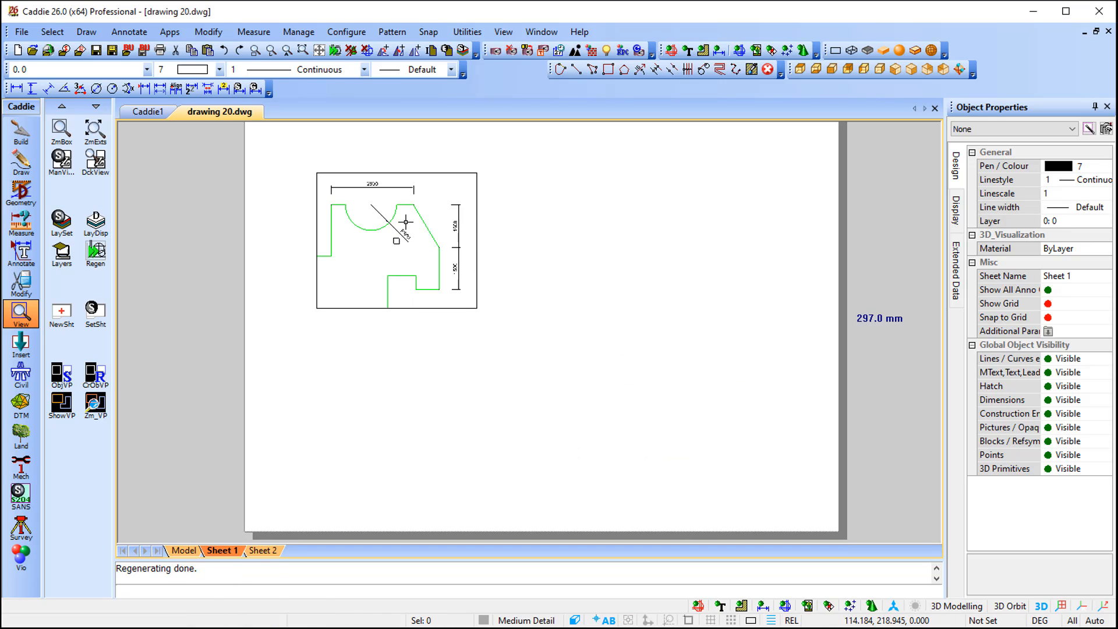
# - Create a second viewport of the dimensioned area at 1:100 and place it below the first one
pyautogui.scroll(3, 400, 210)
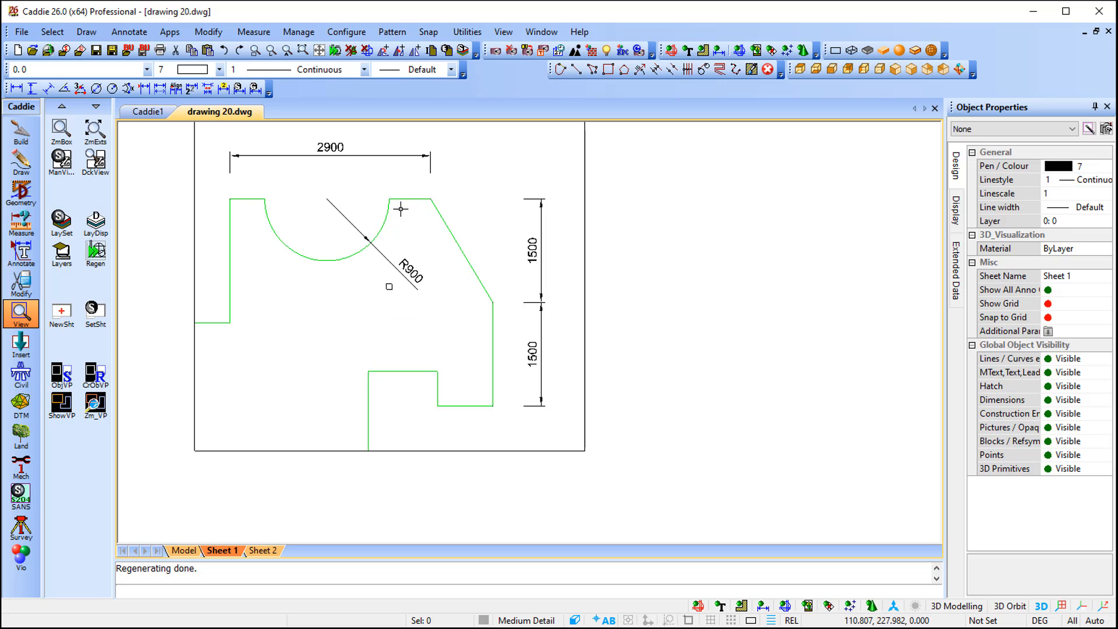
pyautogui.scroll(-3, 401, 208)
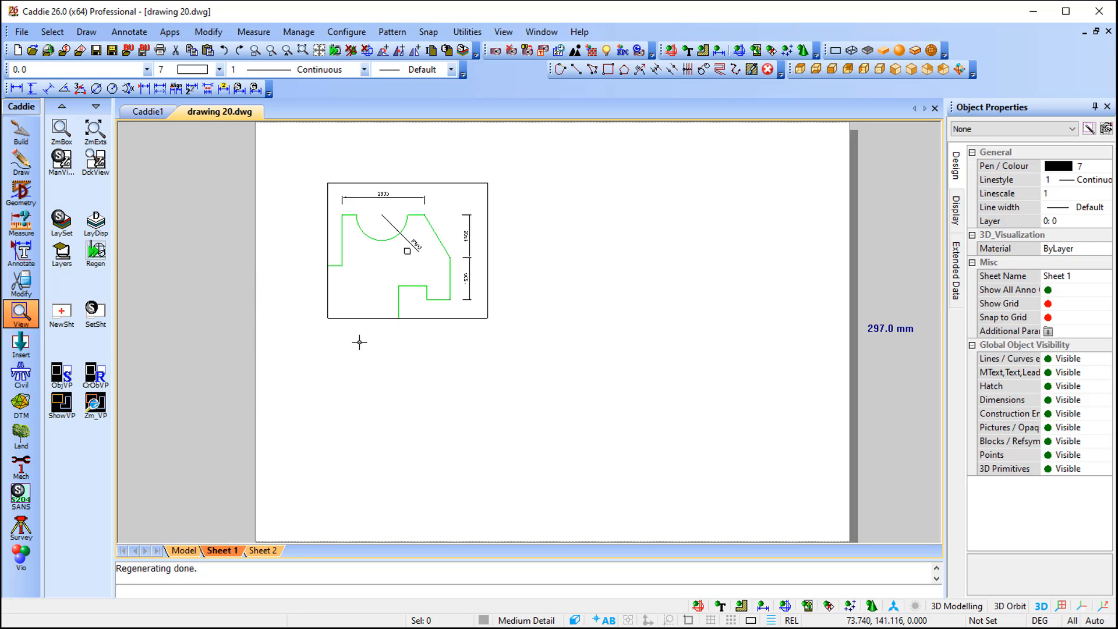
pyautogui.click(95, 375)
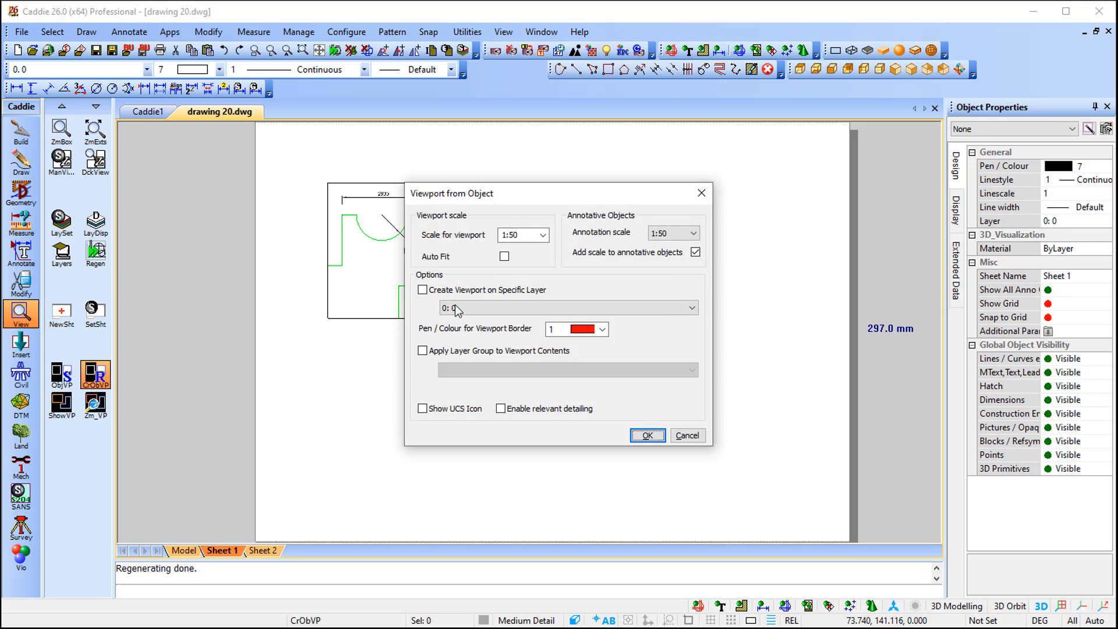
pyautogui.click(542, 236)
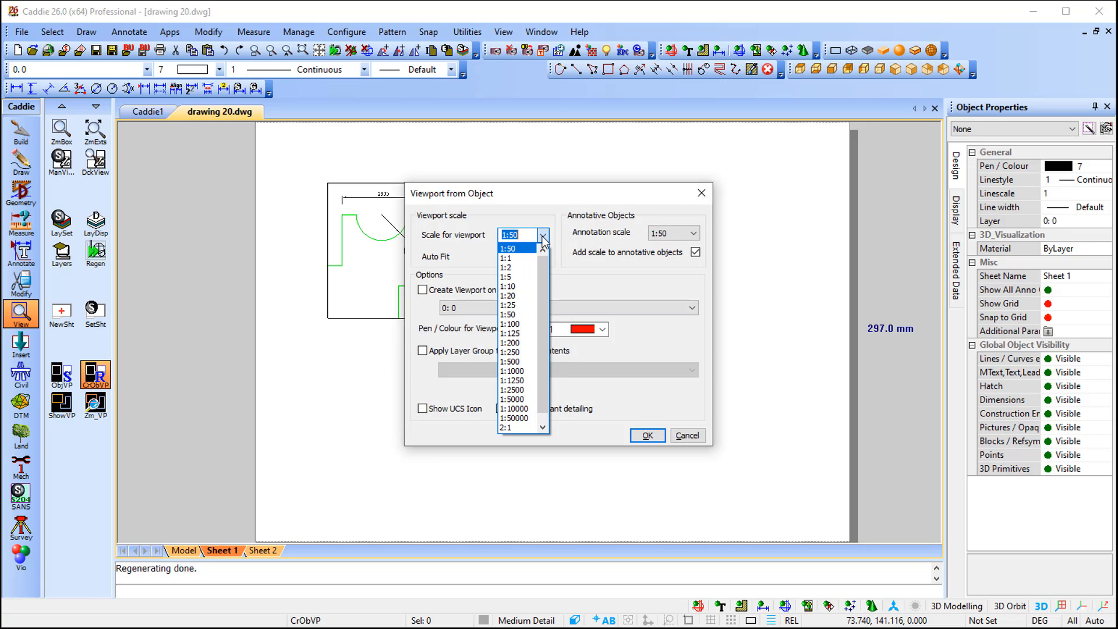
pyautogui.click(522, 324)
pyautogui.click(646, 436)
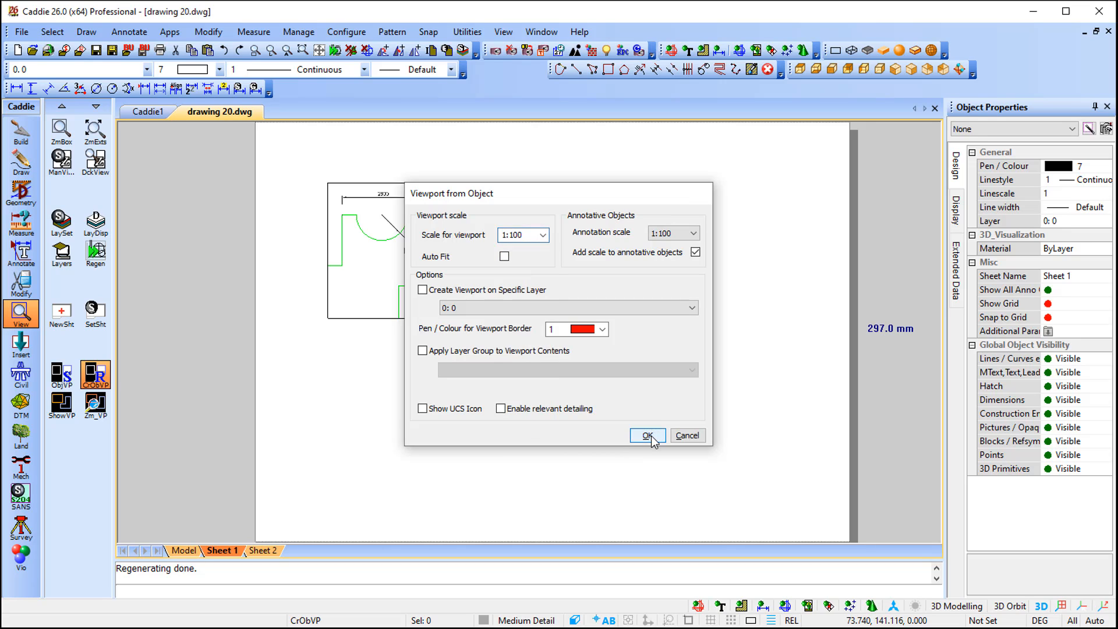
pyautogui.click(403, 401)
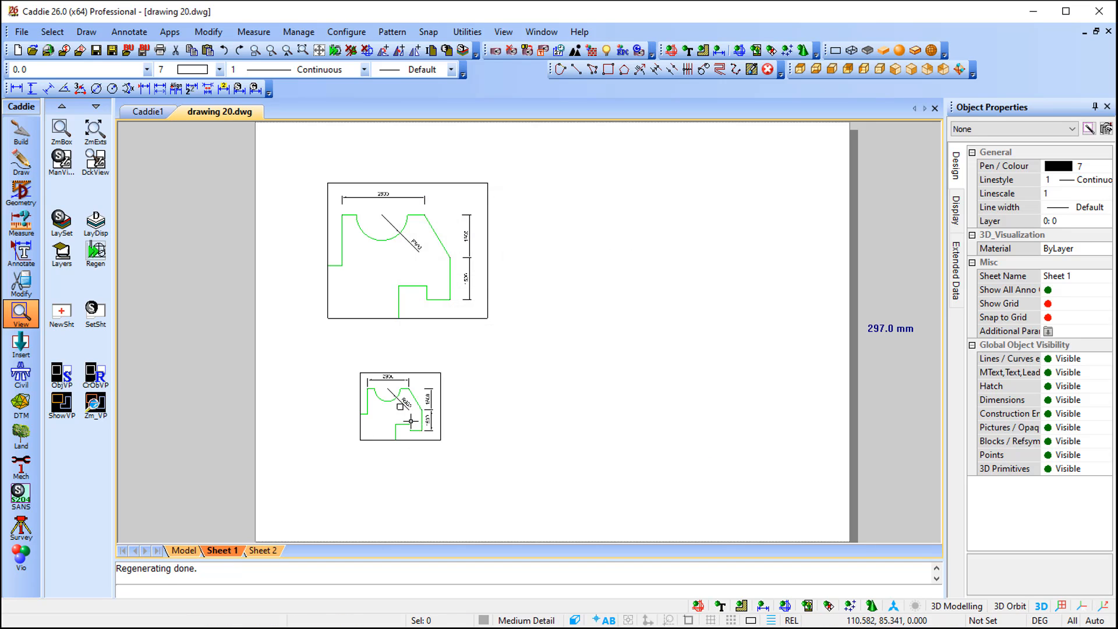
# - Create a third viewport of the dimensioned area at 1:25 and place it to the right of the others
pyautogui.scroll(2, 406, 419)
pyautogui.moveTo(413, 393); pyautogui.dragTo(426, 476, button='middle')
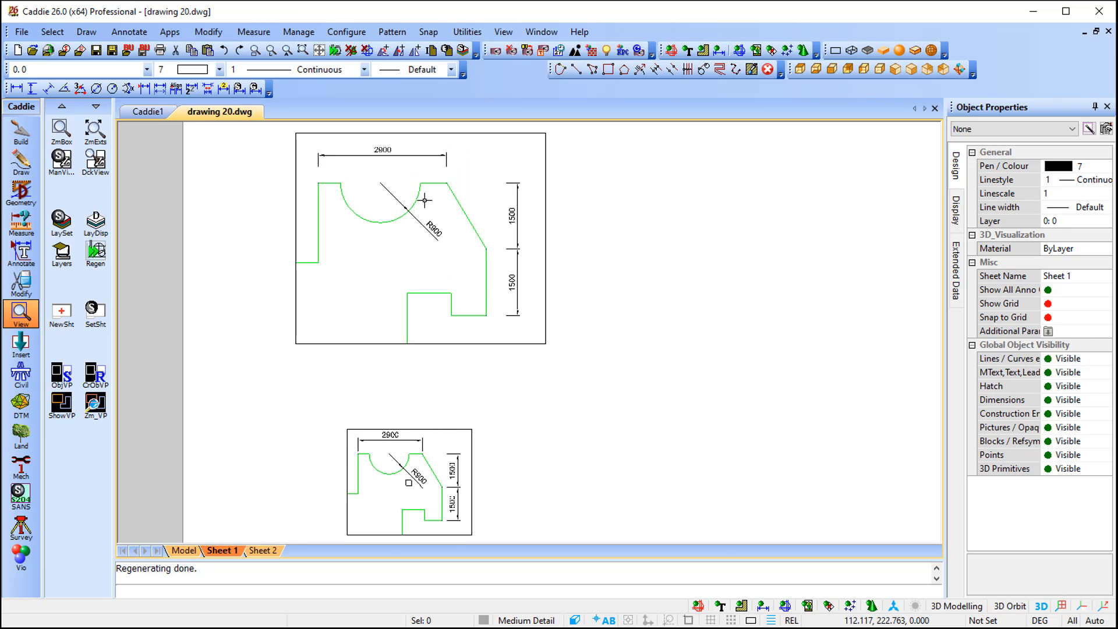
pyautogui.scroll(-3, 484, 385)
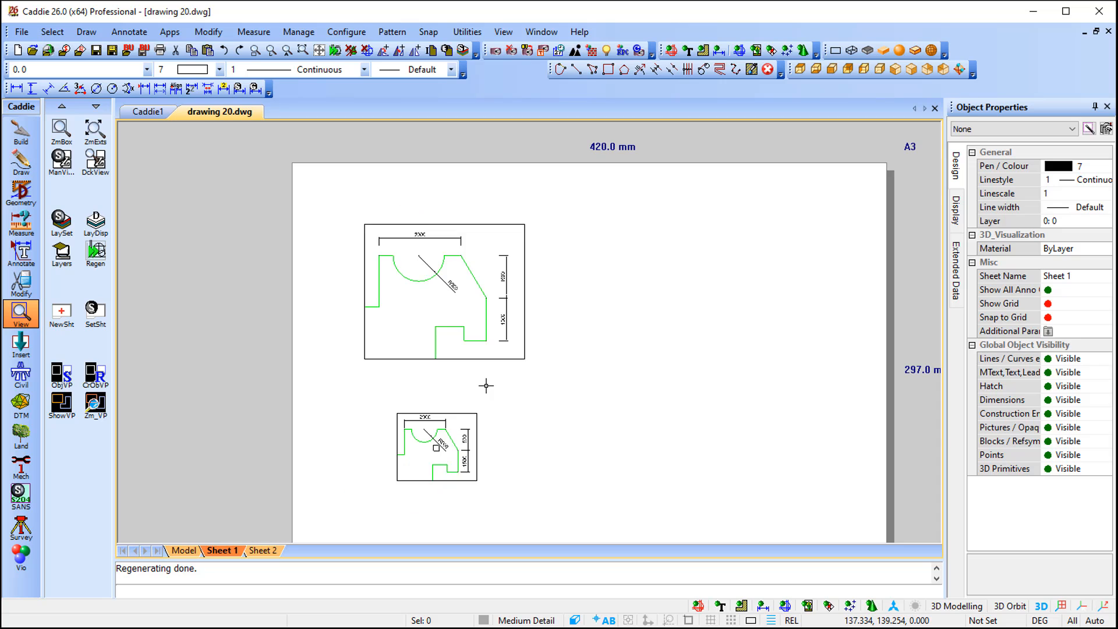
pyautogui.moveTo(561, 384); pyautogui.dragTo(523, 348, button='middle')
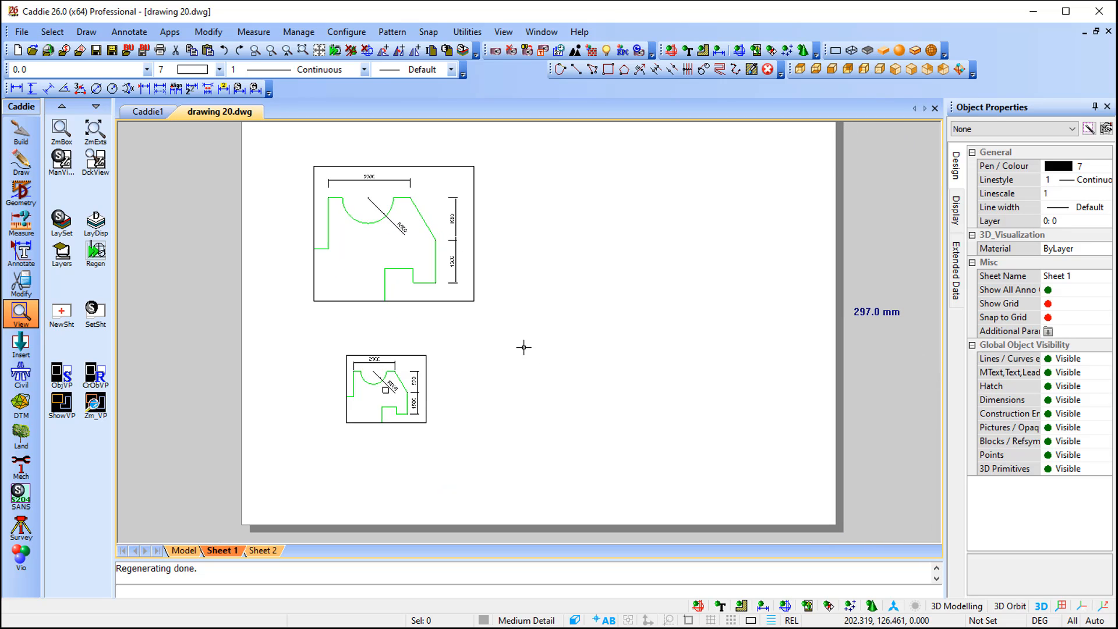
pyautogui.click(95, 374)
pyautogui.click(356, 368)
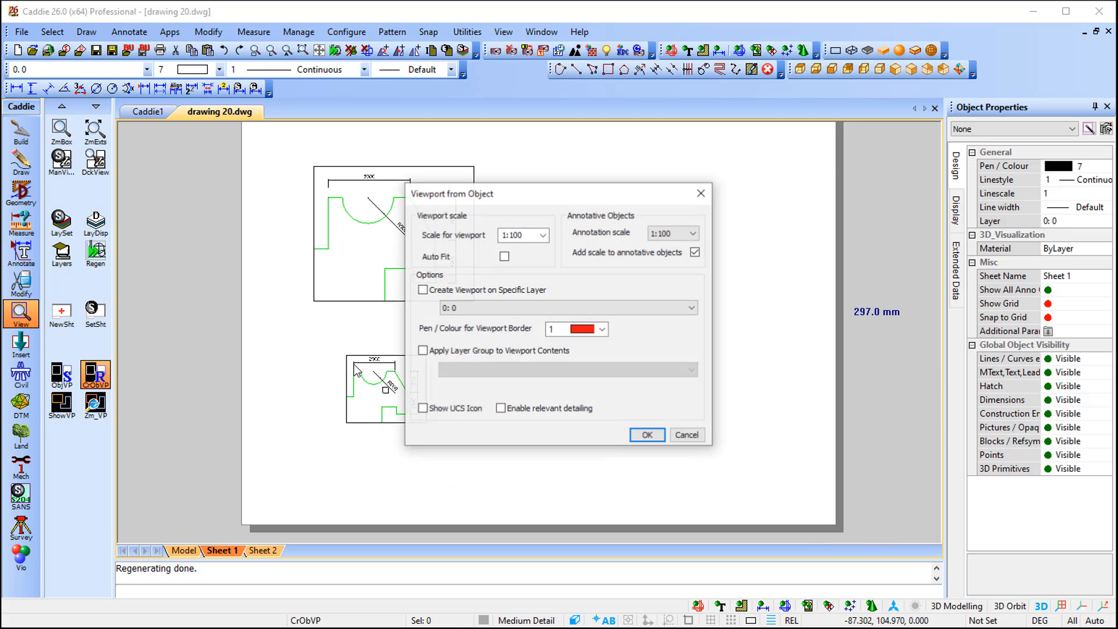
pyautogui.click(542, 235)
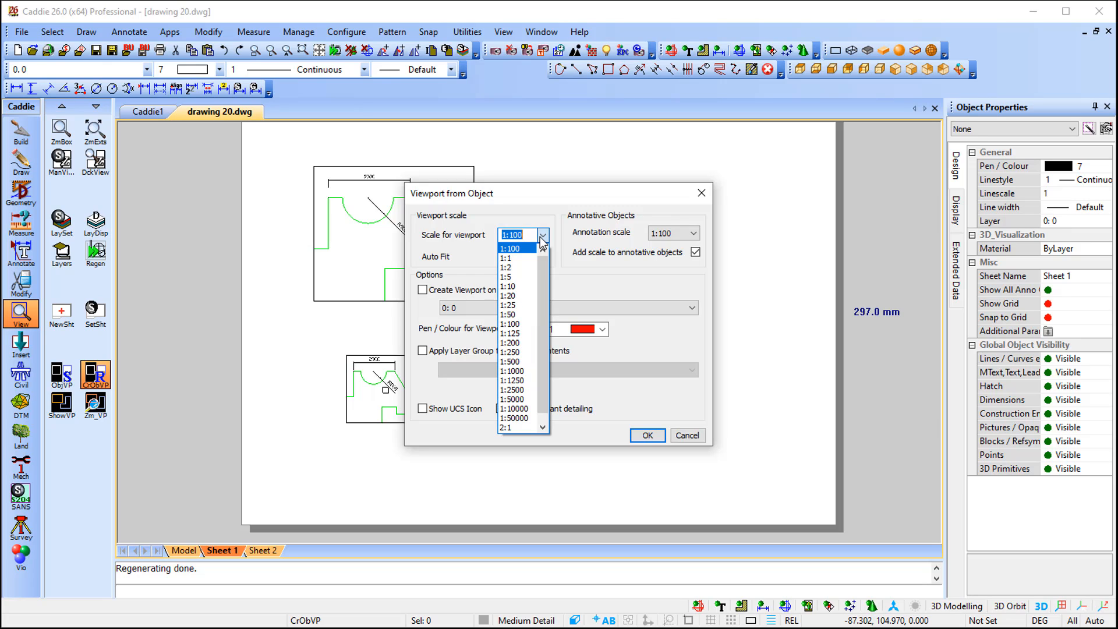
pyautogui.click(508, 305)
pyautogui.click(648, 435)
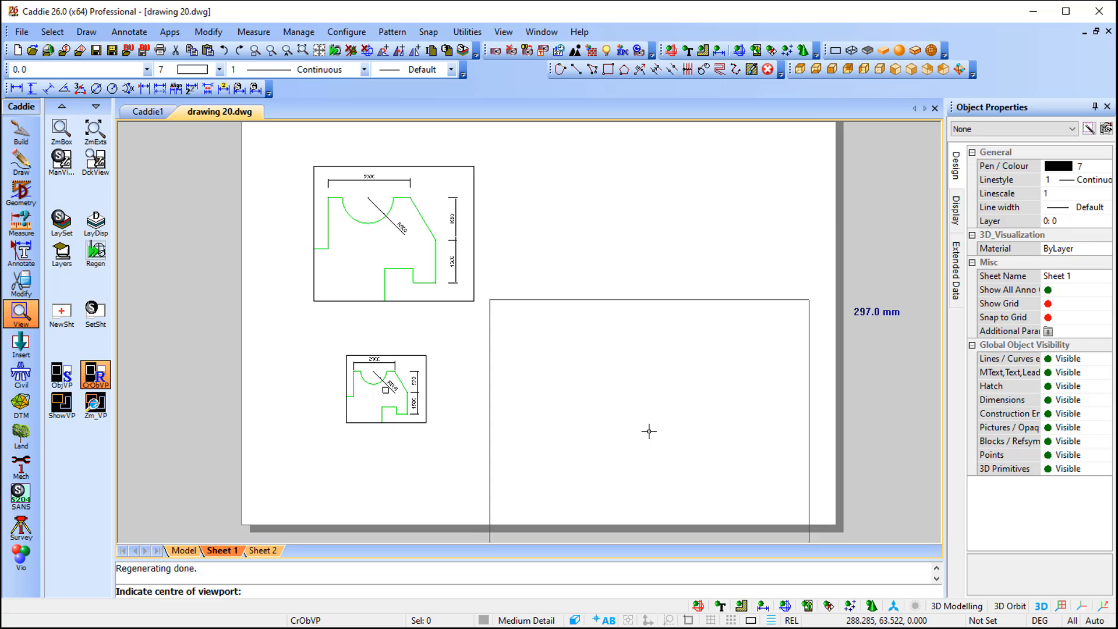
pyautogui.click(656, 312)
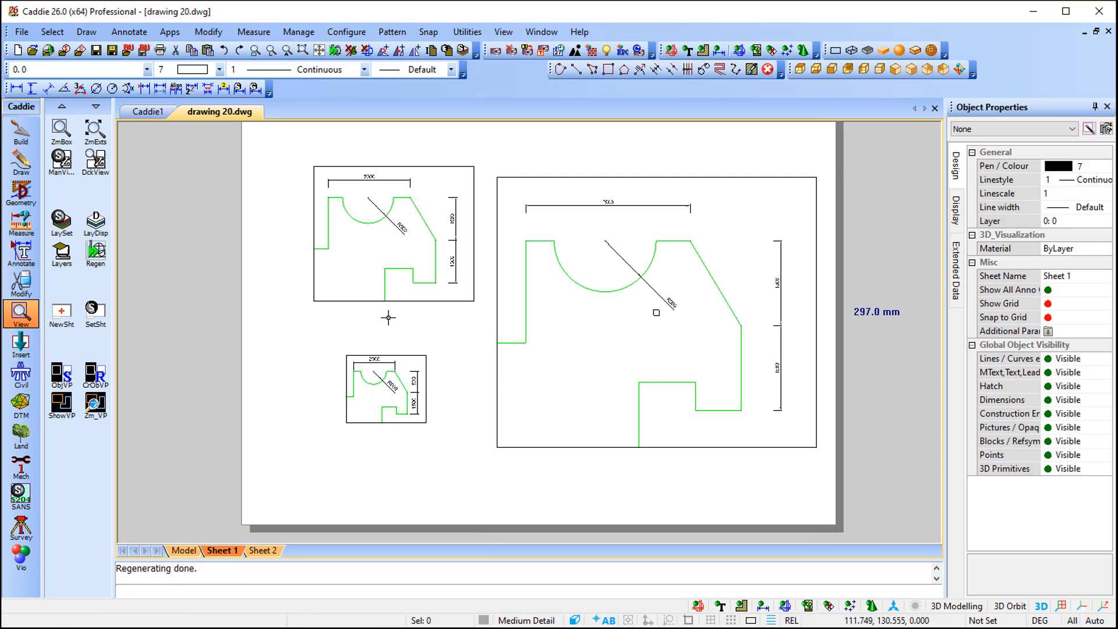
# - Compare the Sheet 1 viewports with the dimensions in Model space
pyautogui.click(184, 550)
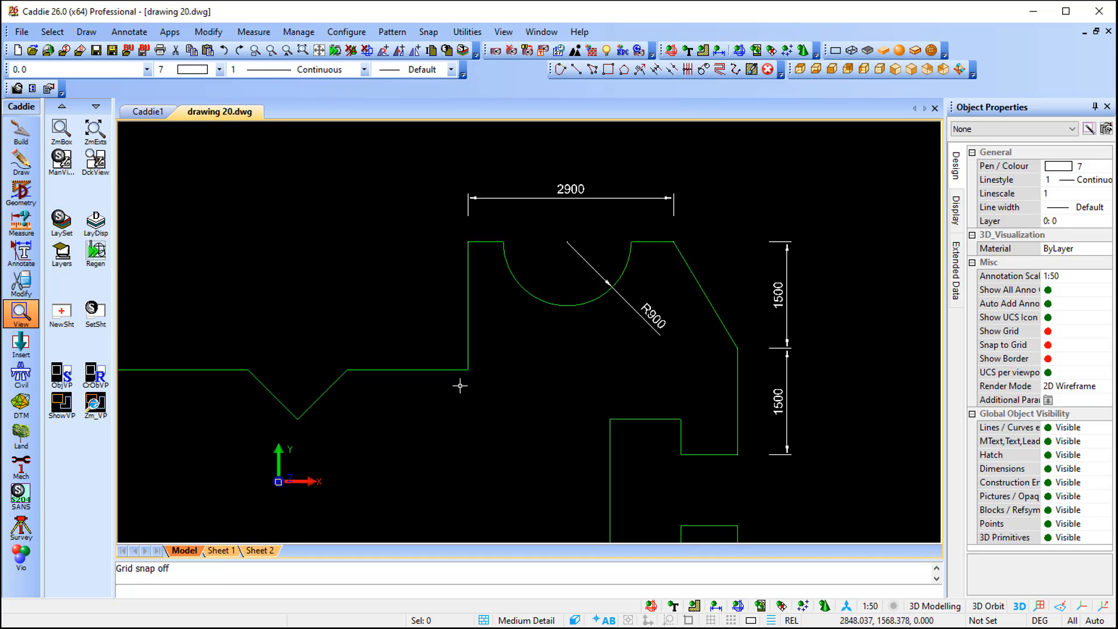
pyautogui.click(224, 550)
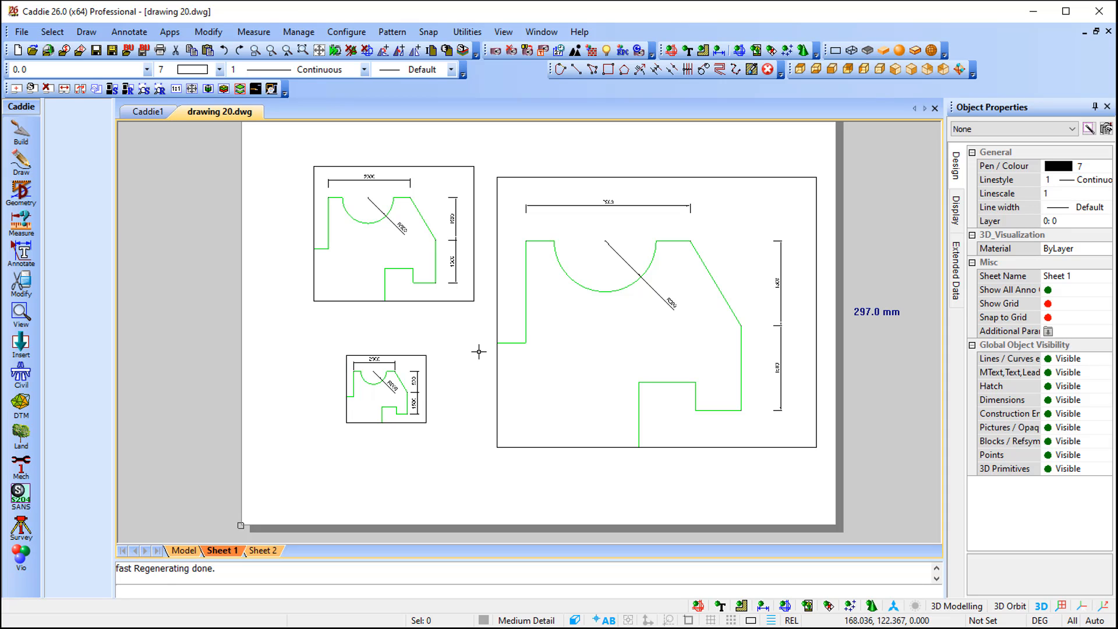
pyautogui.click(186, 550)
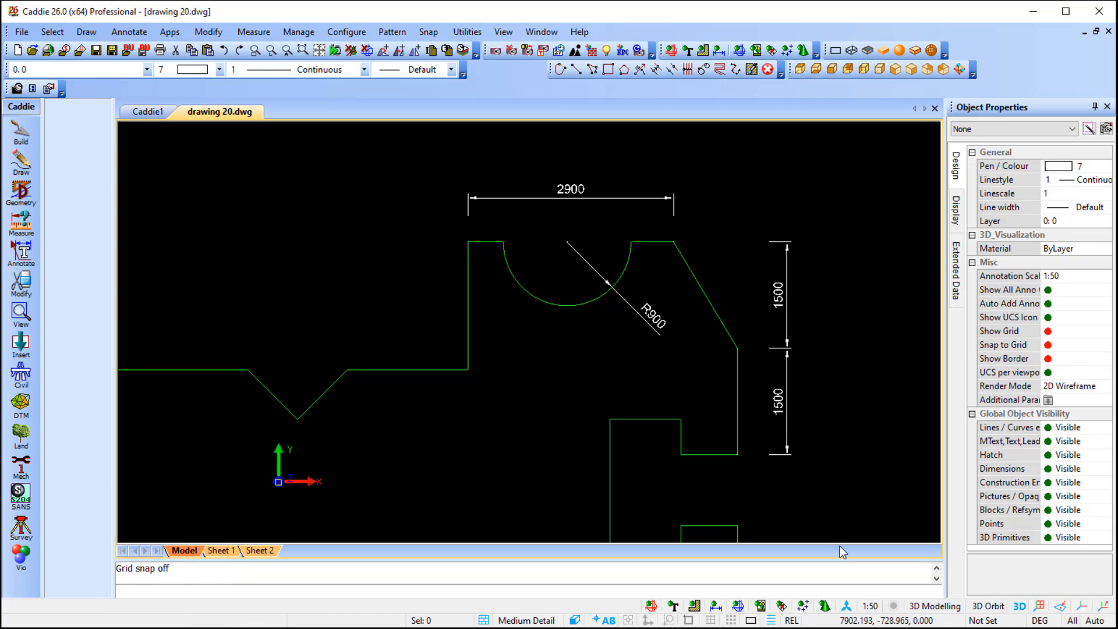
# - Switch the model annotation scale through 1:100, 1:25 and 1:40, then back to 1:50
pyautogui.click(870, 606)
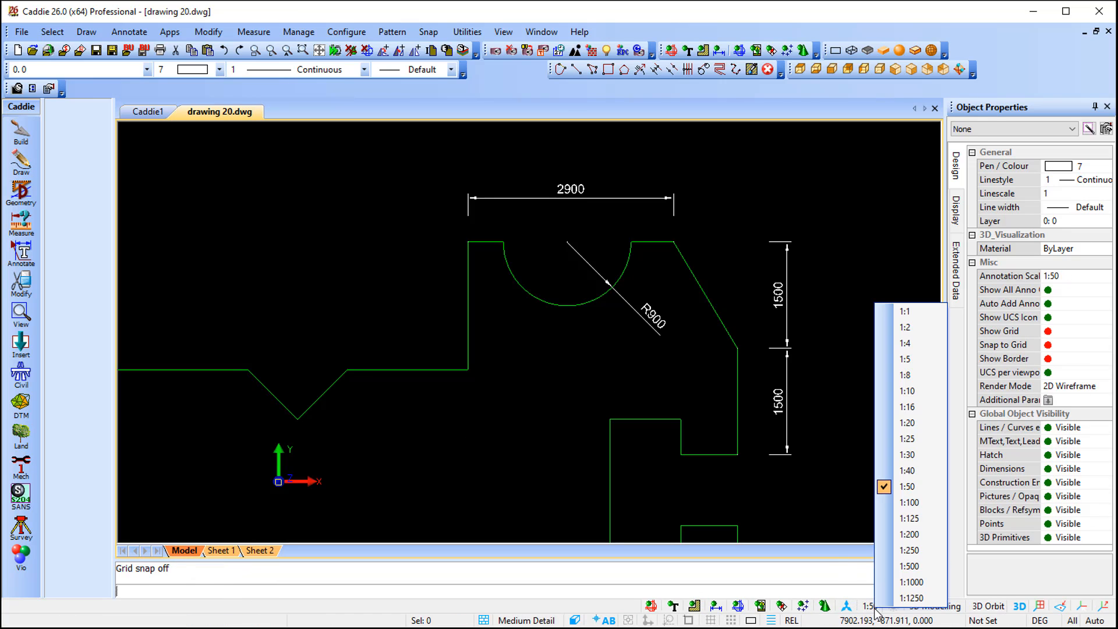
pyautogui.click(921, 506)
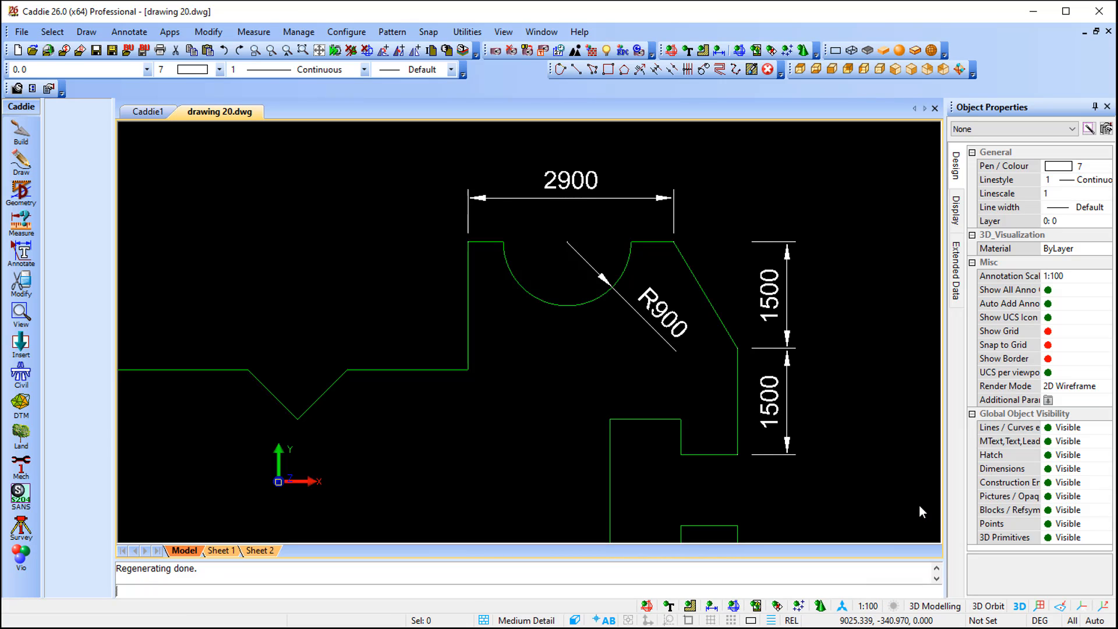
pyautogui.click(870, 607)
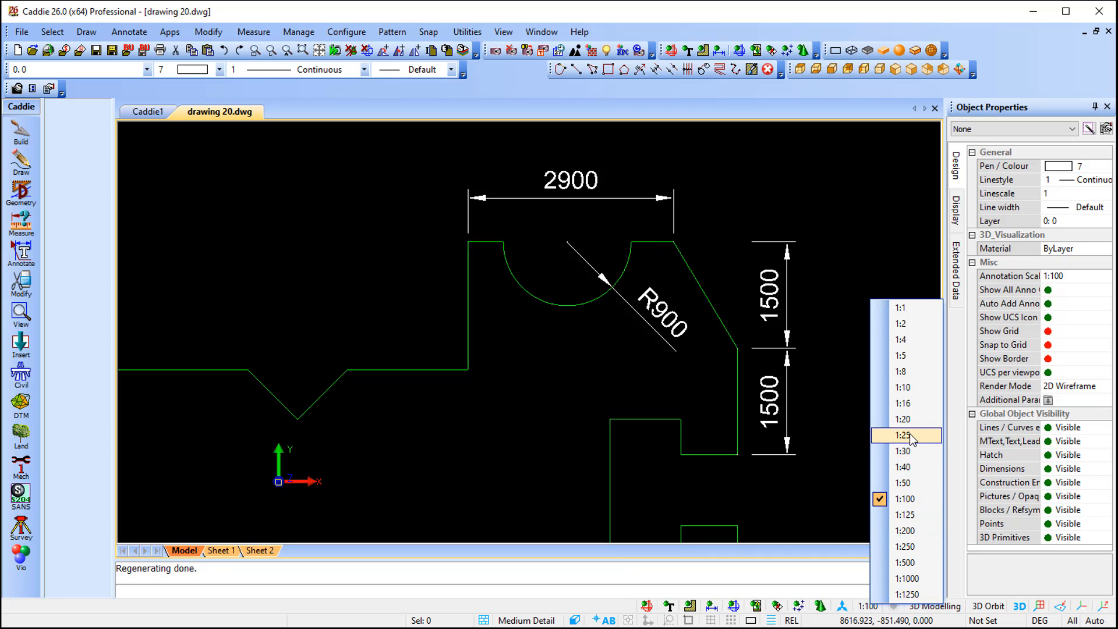
pyautogui.click(910, 436)
pyautogui.click(870, 606)
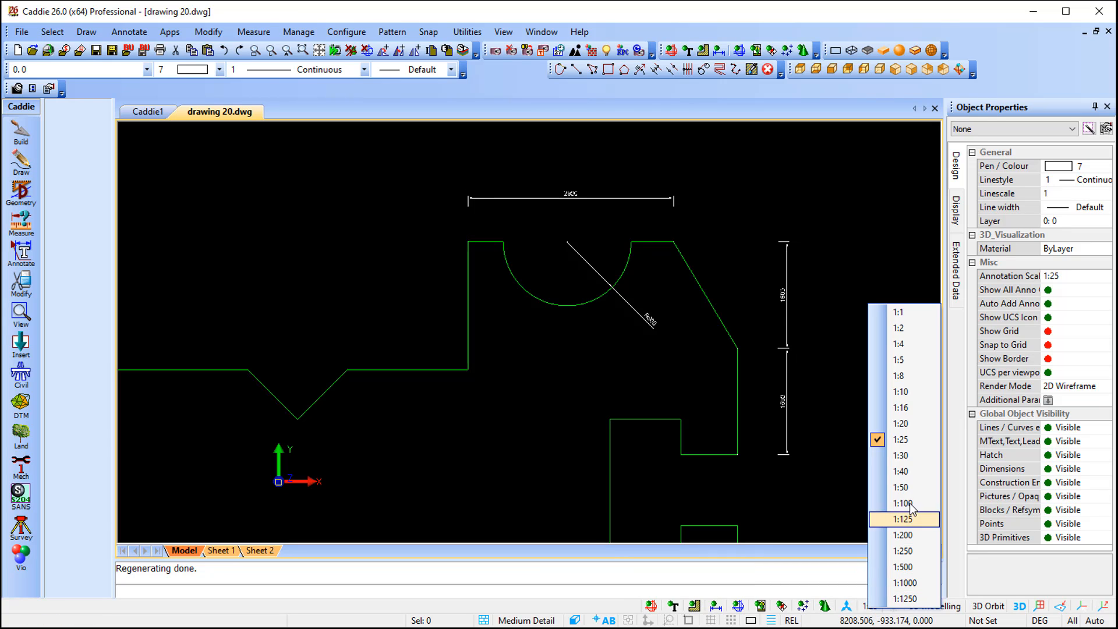
pyautogui.click(902, 471)
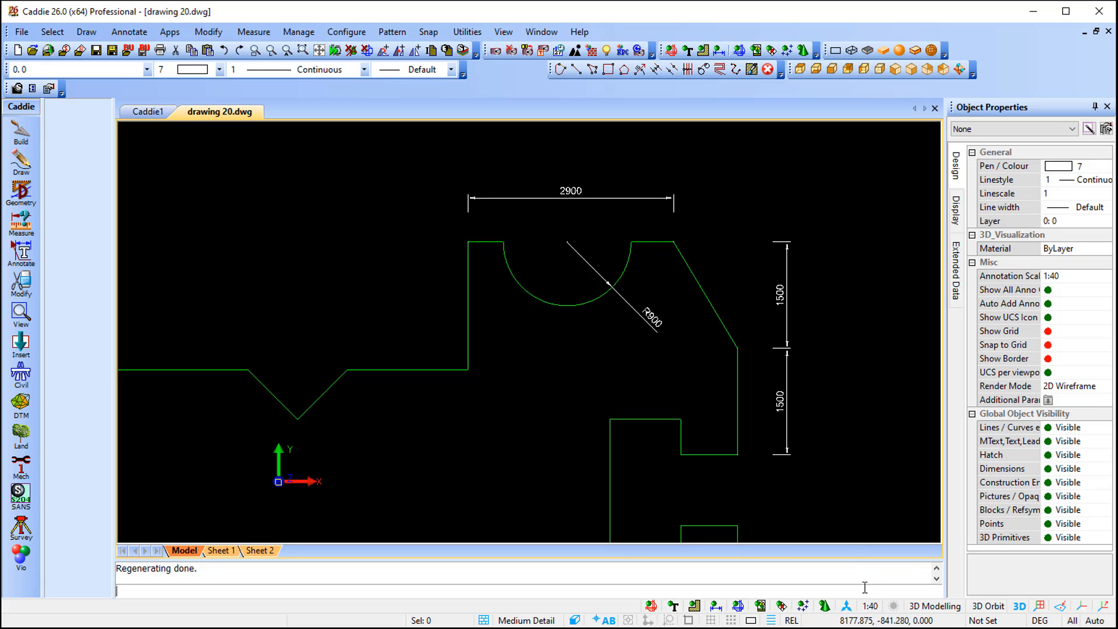
pyautogui.click(871, 607)
pyautogui.click(909, 483)
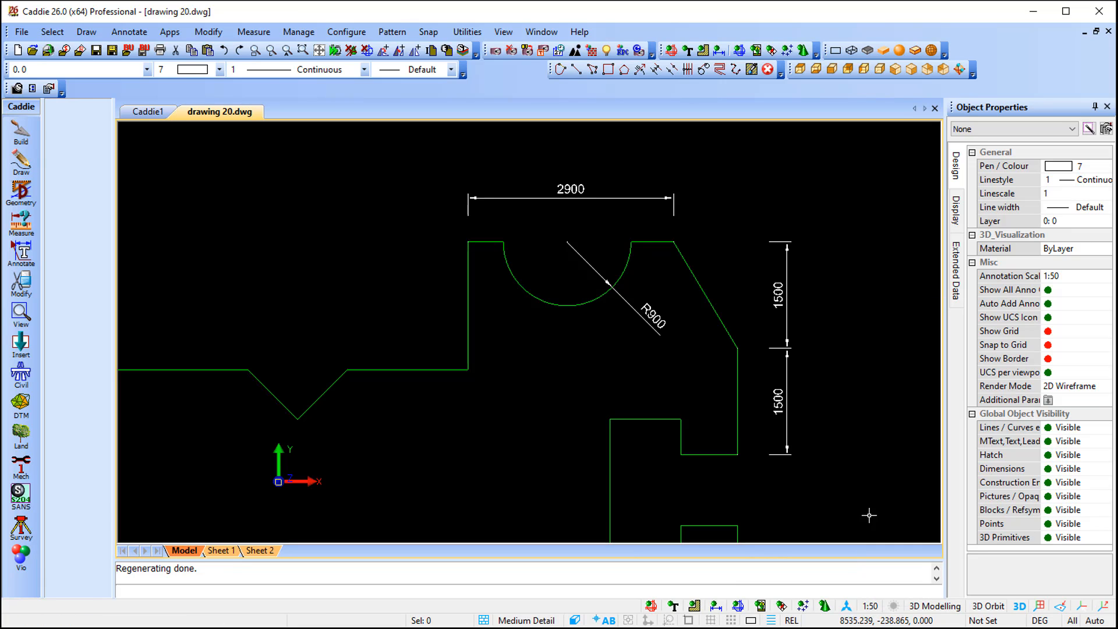
# - Switch back to Sheet 1
pyautogui.click(869, 608)
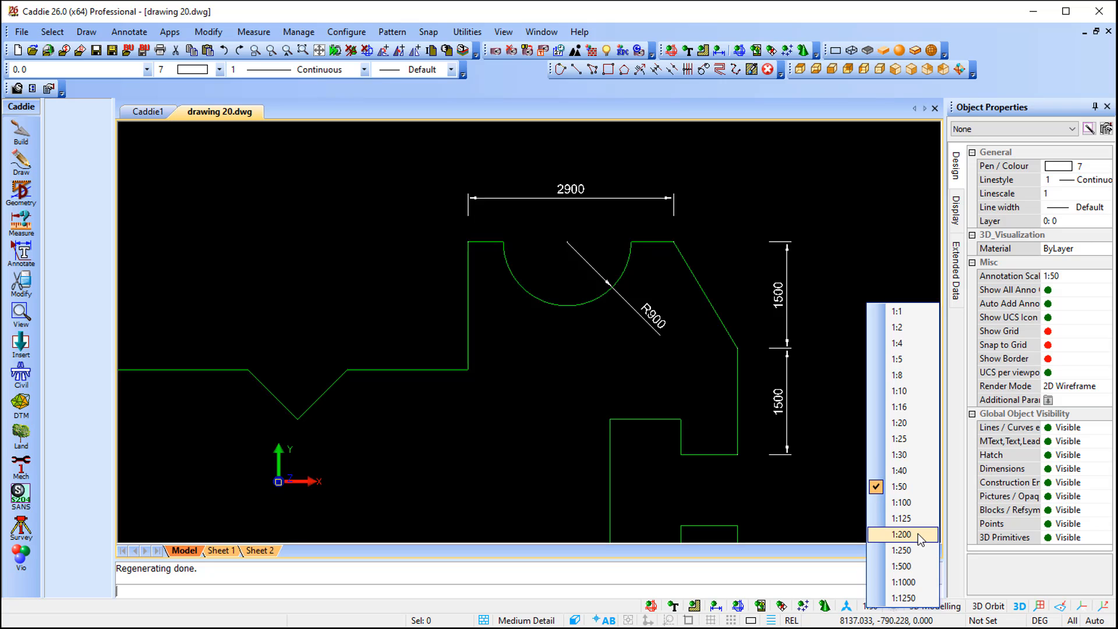
pyautogui.click(274, 337)
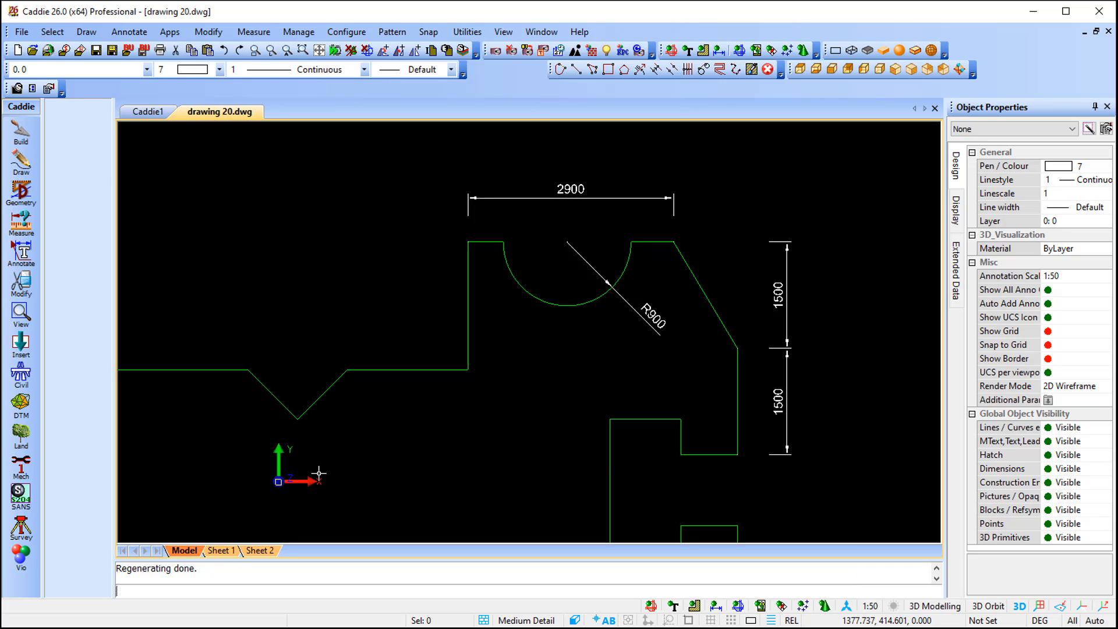
pyautogui.click(229, 552)
# - Start another viewport from an object and open its scale choices
pyautogui.click(19, 317)
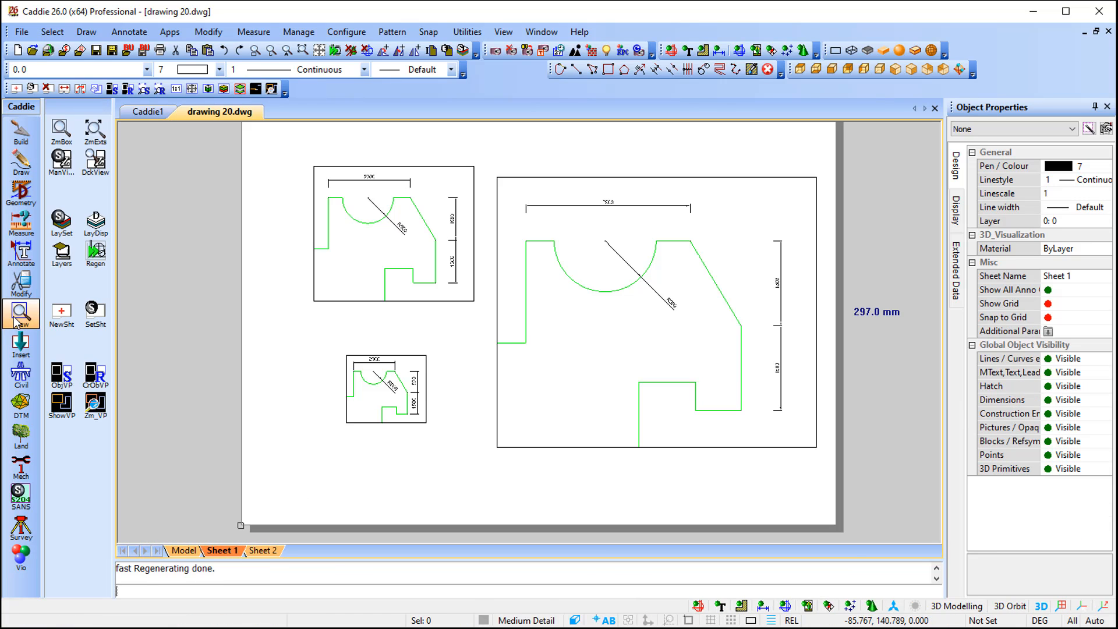
pyautogui.click(95, 374)
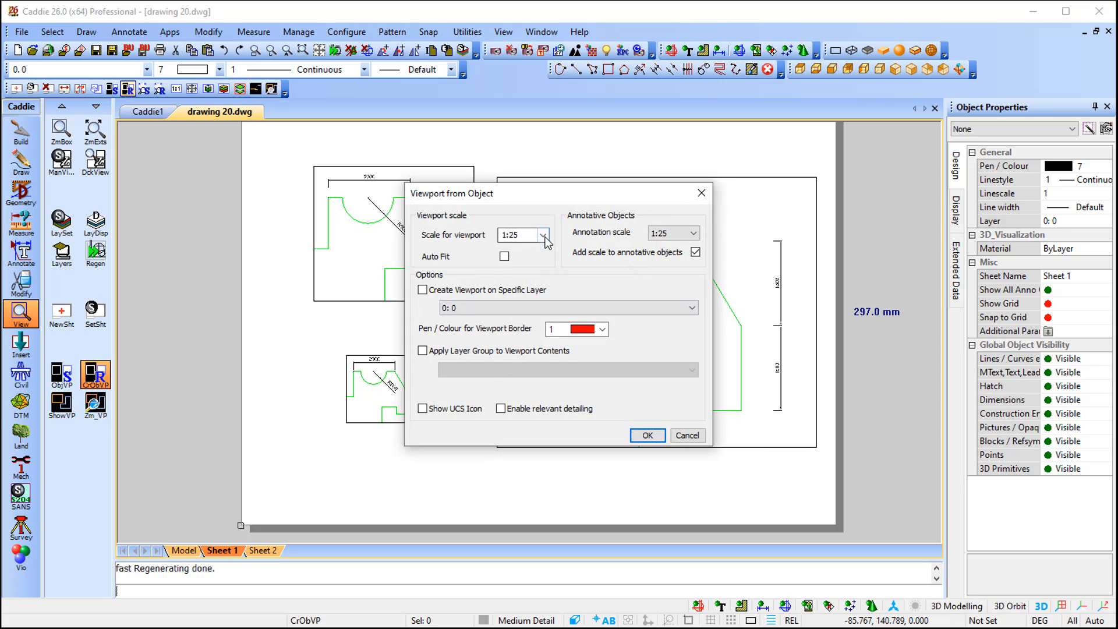
pyautogui.click(543, 236)
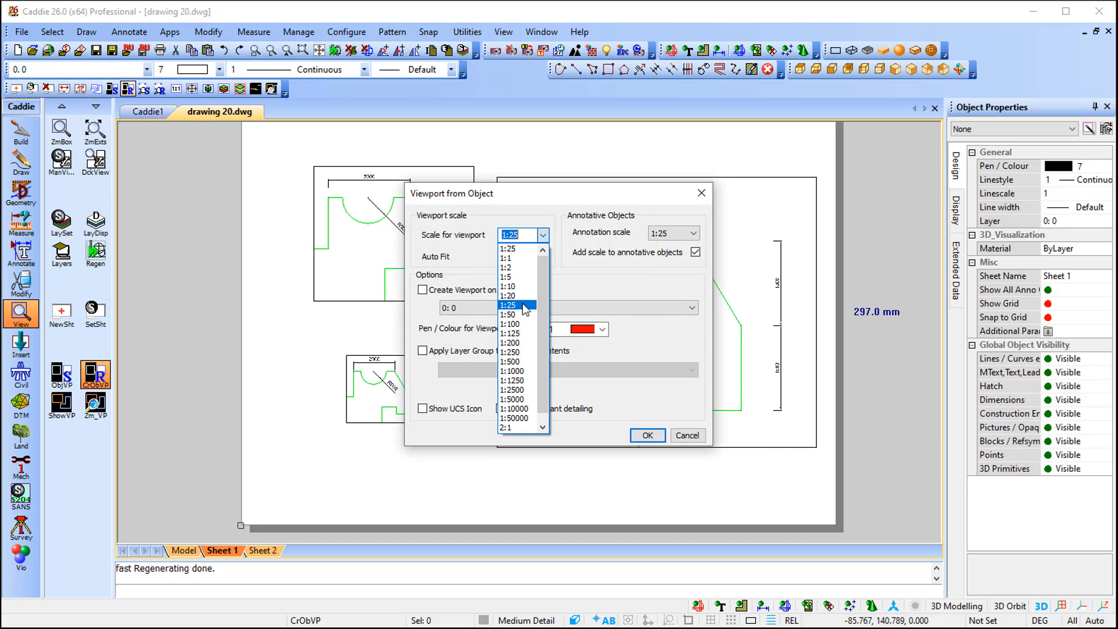